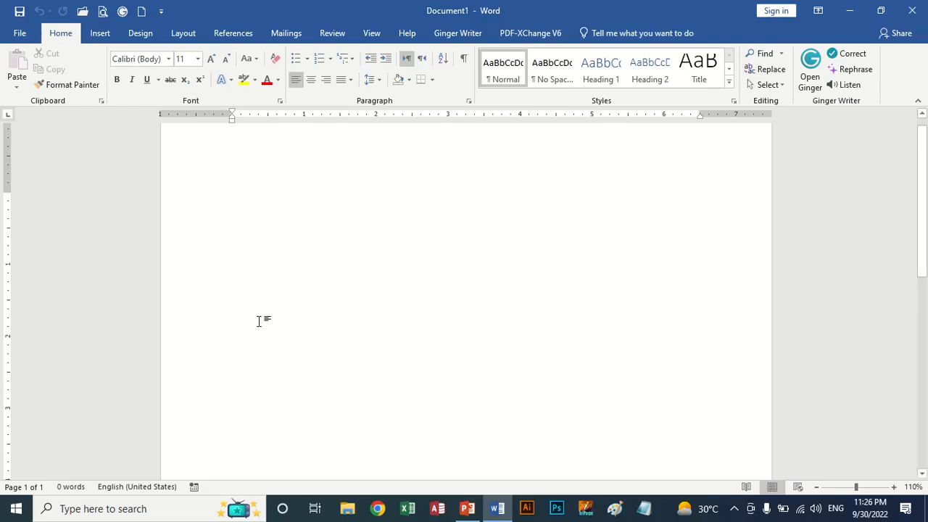
Insert a table with four columns and five rows into the blank document.
{"action": "left_click", "coordinate": [98, 33]}
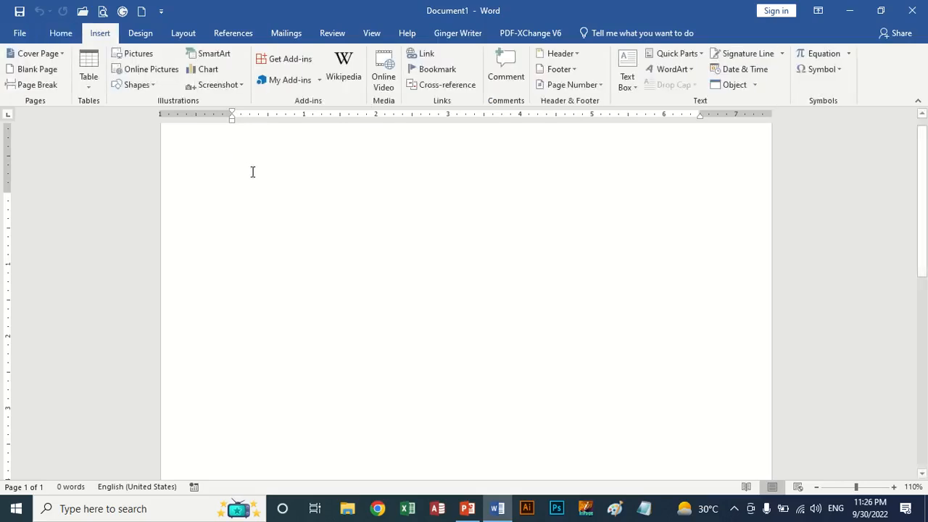
{"action": "left_click", "coordinate": [88, 90]}
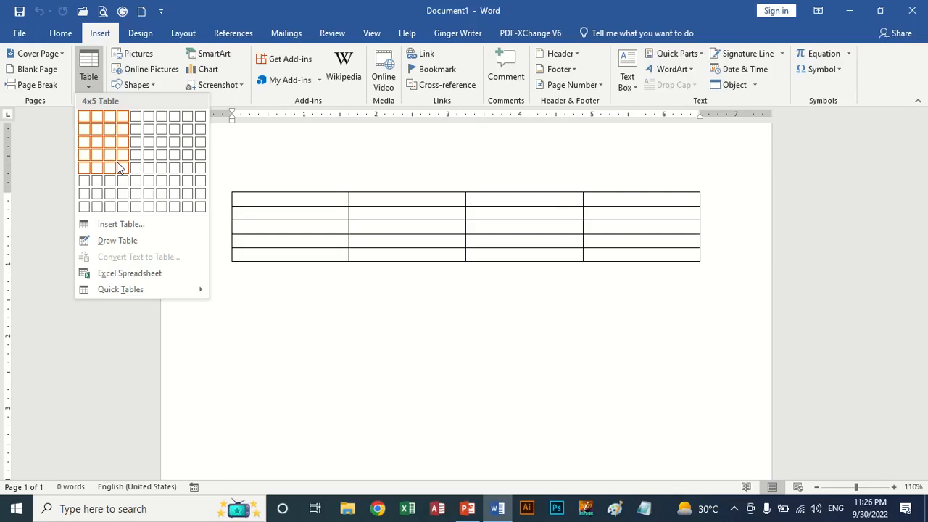
{"action": "left_click", "coordinate": [120, 168]}
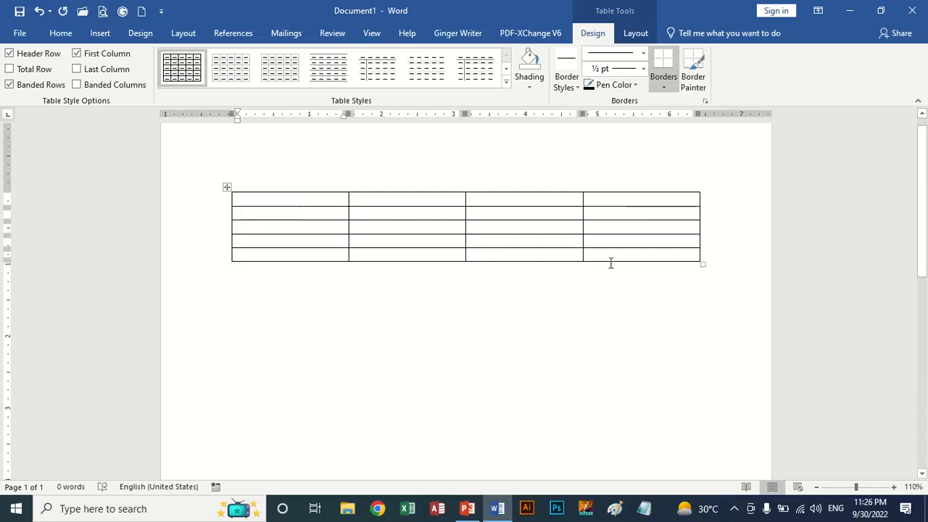
Insert a second table with five columns and five rows, leaving a blank line below the first table.
{"action": "left_click", "coordinate": [271, 308]}
{"action": "key", "text": "Return"}
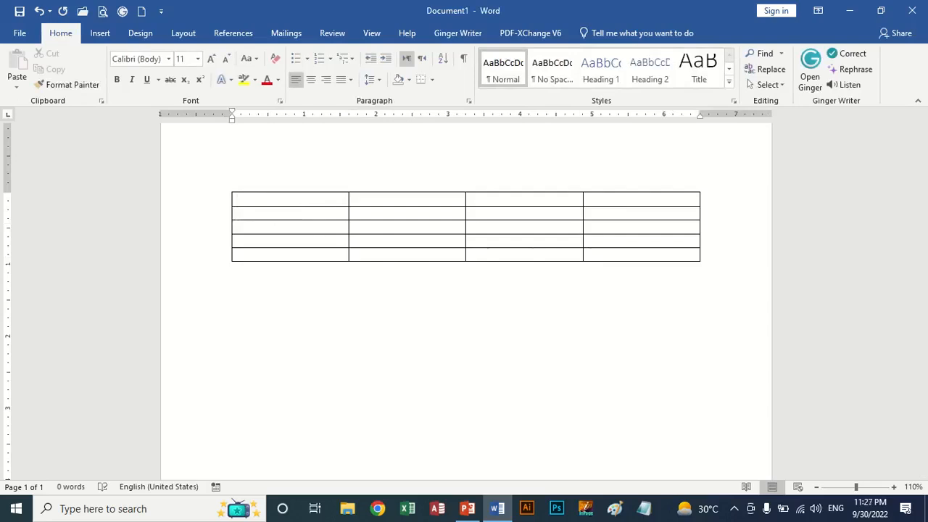
{"action": "left_click", "coordinate": [102, 37]}
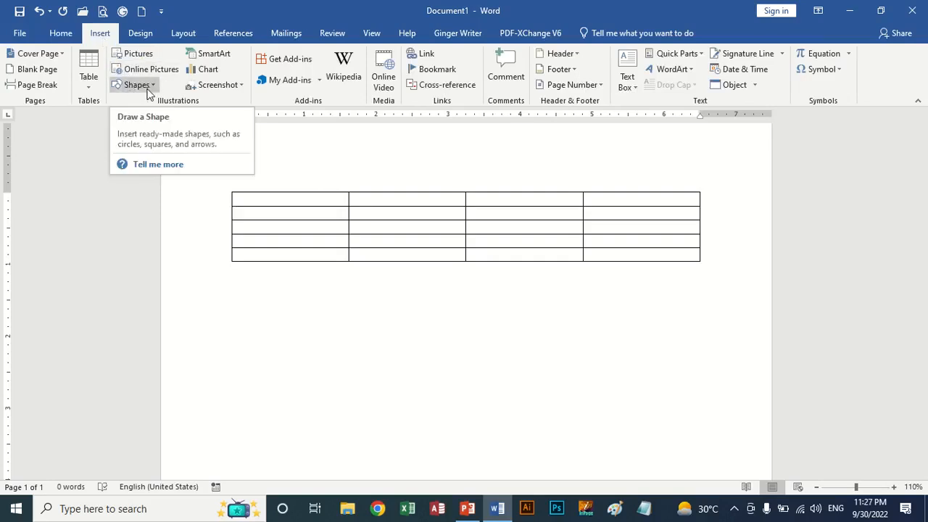
{"action": "left_click", "coordinate": [89, 87]}
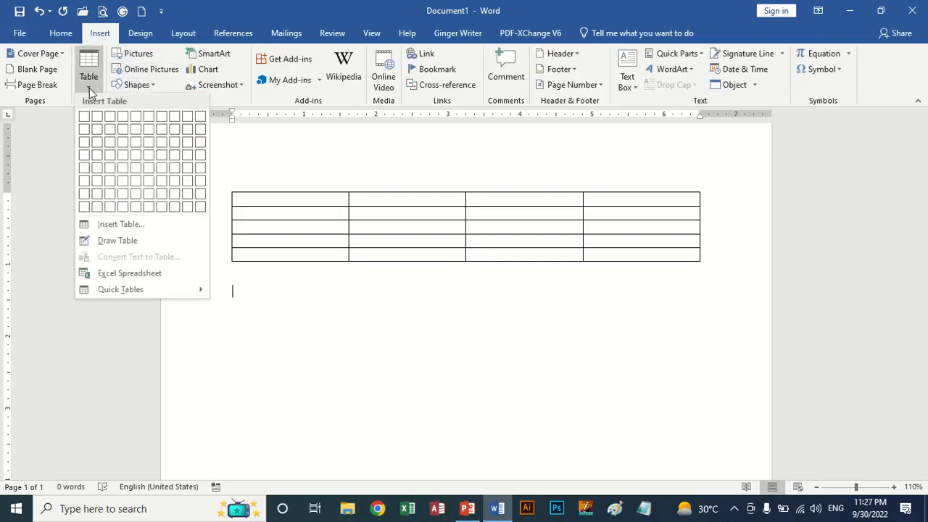
{"action": "left_click", "coordinate": [117, 224]}
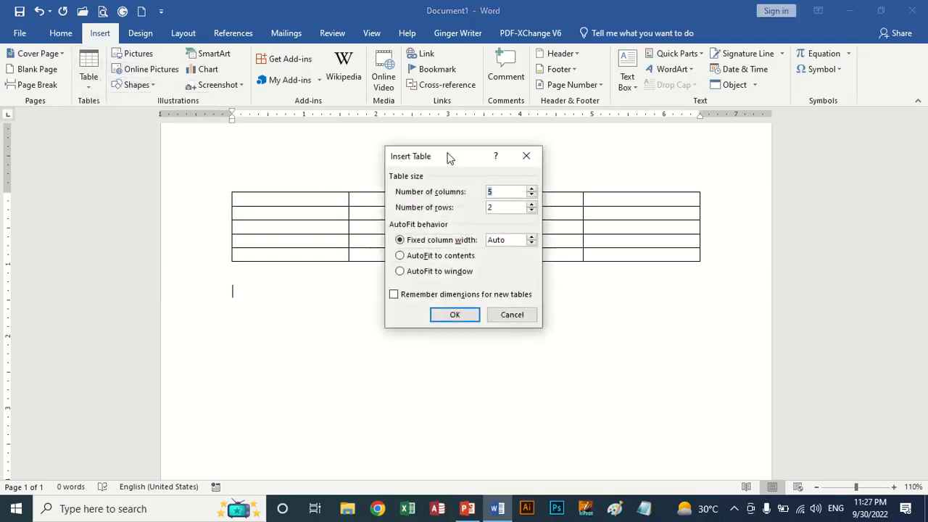
{"action": "left_click_drag", "start_coordinate": [454, 160], "coordinate": [491, 154]}
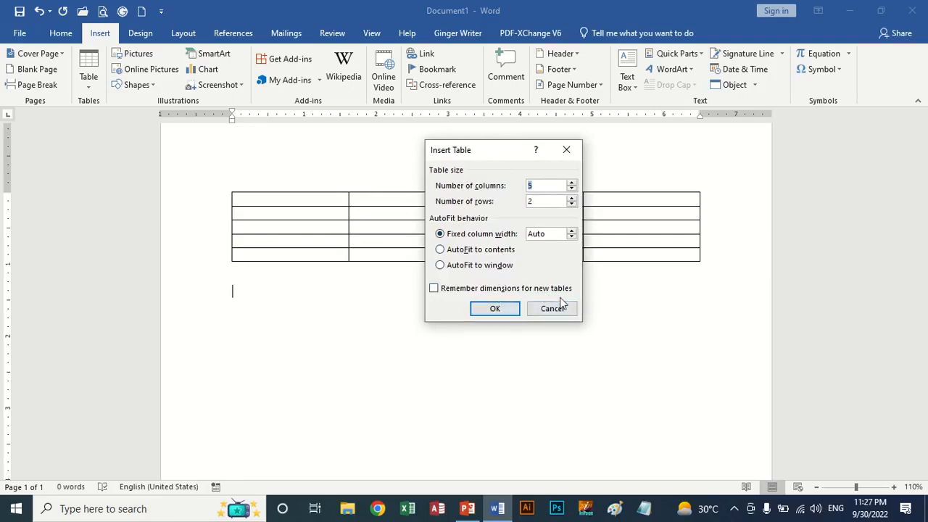
{"action": "left_click", "coordinate": [571, 198]}
{"action": "left_click", "coordinate": [571, 198]}
{"action": "left_click", "coordinate": [490, 308]}
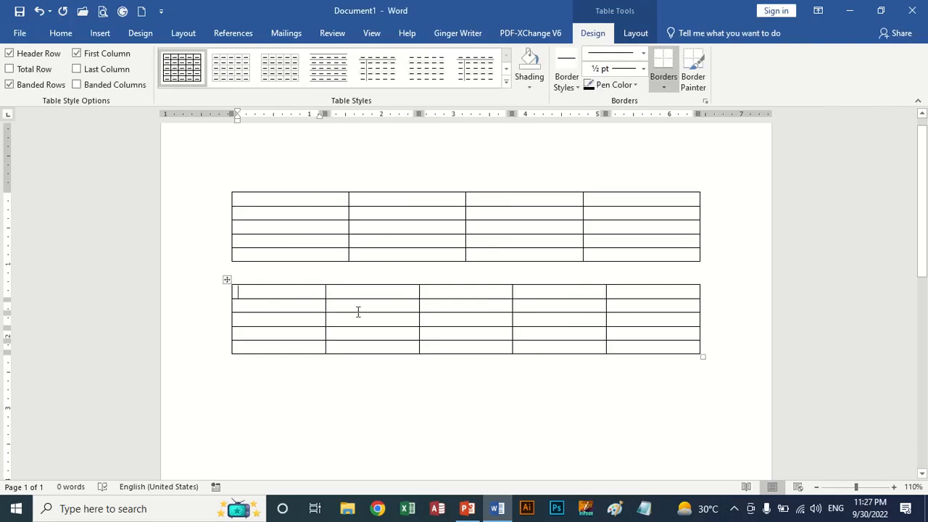
Fill the first table's top row with the headings Name, Class, Subject and Section.
{"action": "mouse_move", "coordinate": [313, 281]}
{"action": "left_click", "coordinate": [312, 204]}
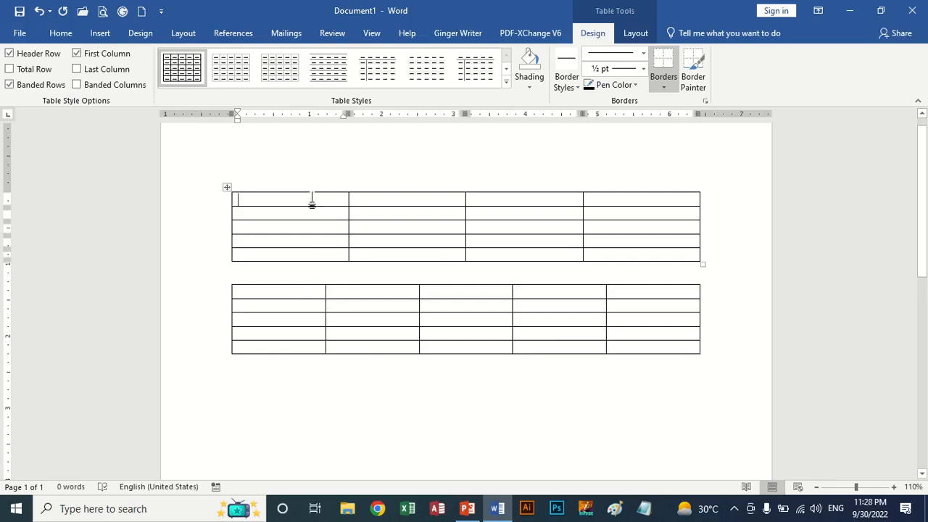
{"action": "type", "text": "Name"}
{"action": "key", "text": "Tab"}
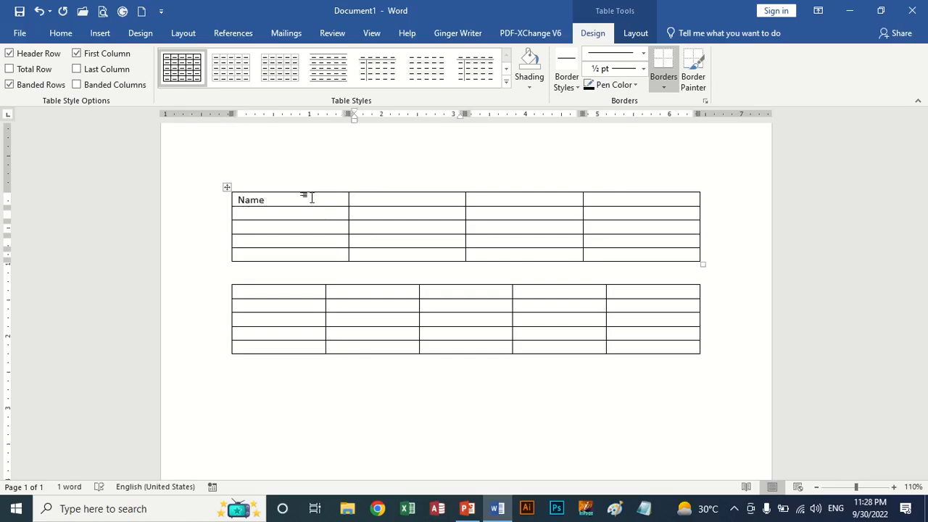
{"action": "type", "text": "Class"}
{"action": "key", "text": "Tab"}
{"action": "type", "text": "Subject"}
{"action": "key", "text": "Tab"}
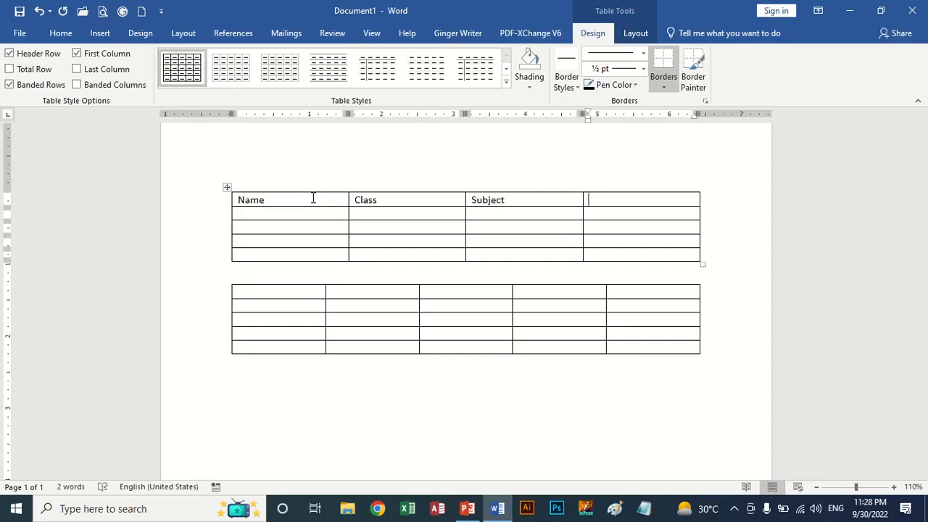
{"action": "type", "text": "Section"}
Fill the row below the headings with a student's first name, class 6th, subject English and section B.
{"action": "key", "text": "Tab"}
{"action": "type", "text": "Ali"}
{"action": "key", "text": "Tab"}
{"action": "type", "text": "6th"}
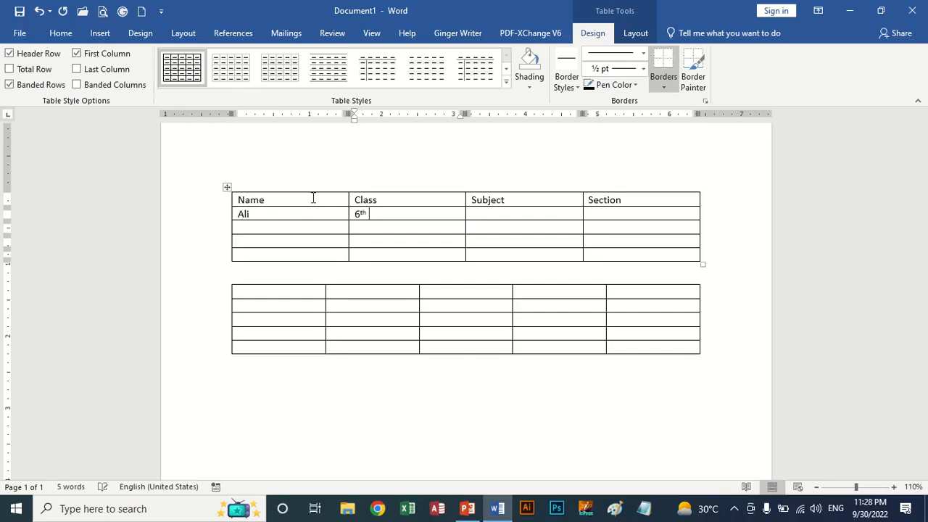
{"action": "key", "text": "Tab"}
{"action": "type", "text": "English"}
{"action": "key", "text": "Tab"}
{"action": "type", "text": "B"}
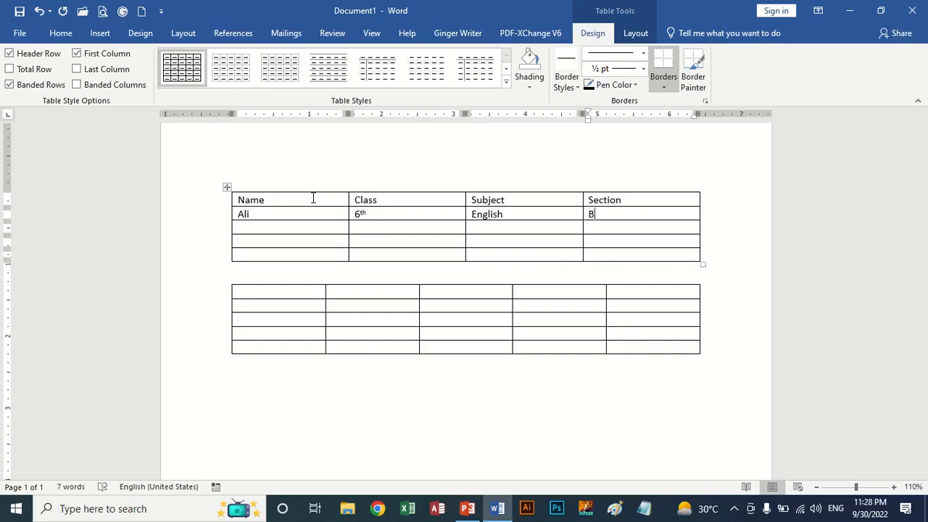
Fill the third row with another student's first name, class 7th, subject Urdu and section C.
{"action": "key", "text": "Tab"}
{"action": "type", "text": "Sana"}
{"action": "key", "text": "Tab"}
{"action": "type", "text": "7th"}
{"action": "key", "text": "Tab"}
{"action": "type", "text": "Urdu"}
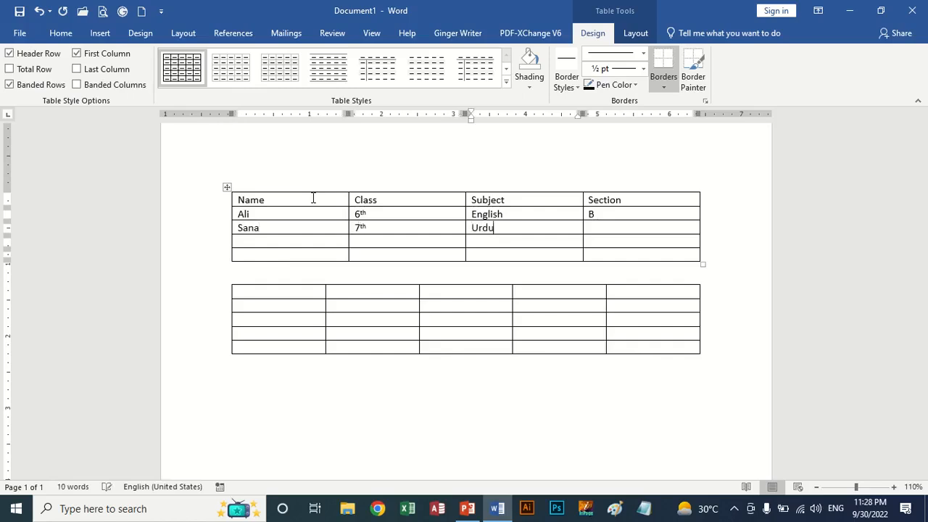
{"action": "key", "text": "Tab"}
{"action": "type", "text": "C"}
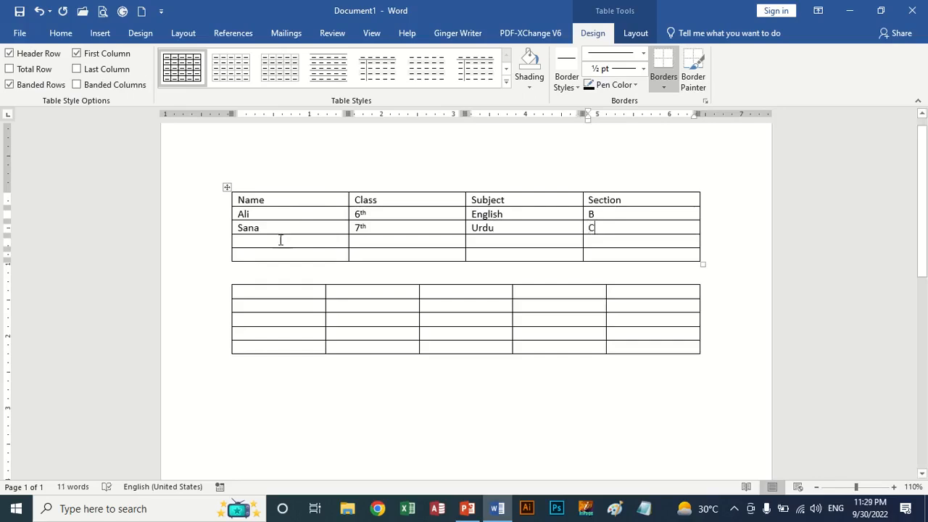
Copy the two filled student rows into the two empty rows of the first table.
{"action": "left_click_drag", "start_coordinate": [617, 227], "coordinate": [241, 221]}
{"action": "key", "text": "ctrl+c"}
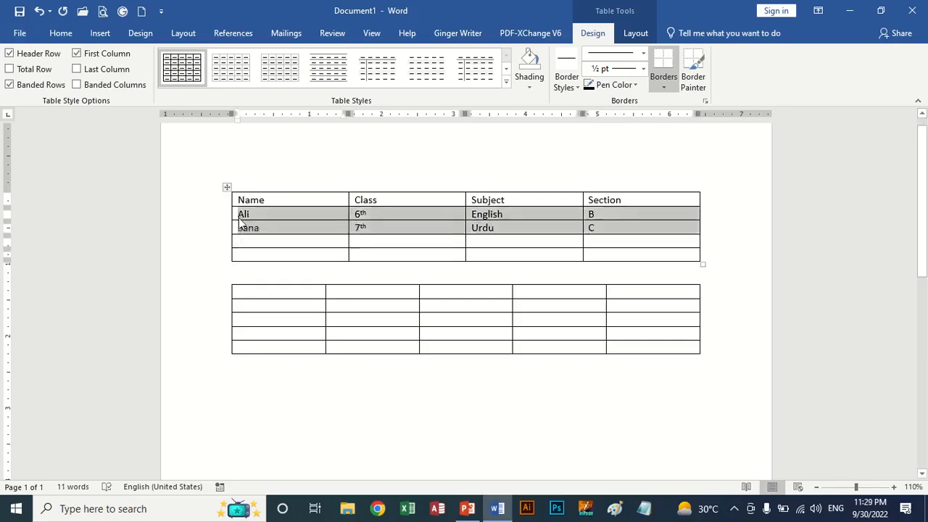
{"action": "left_click", "coordinate": [252, 239]}
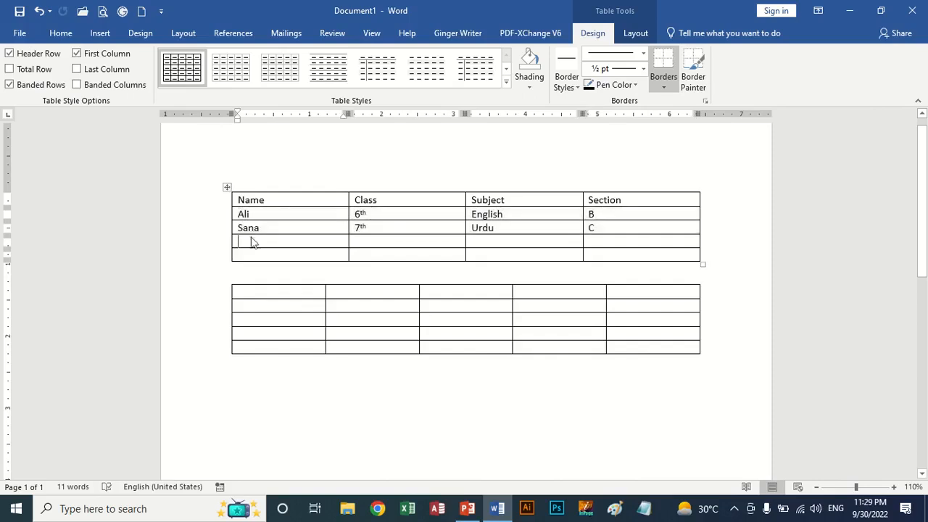
{"action": "key", "text": "ctrl+v"}
Apply the light orange grid table style with an italic first column to the student table.
{"action": "left_click", "coordinate": [631, 227]}
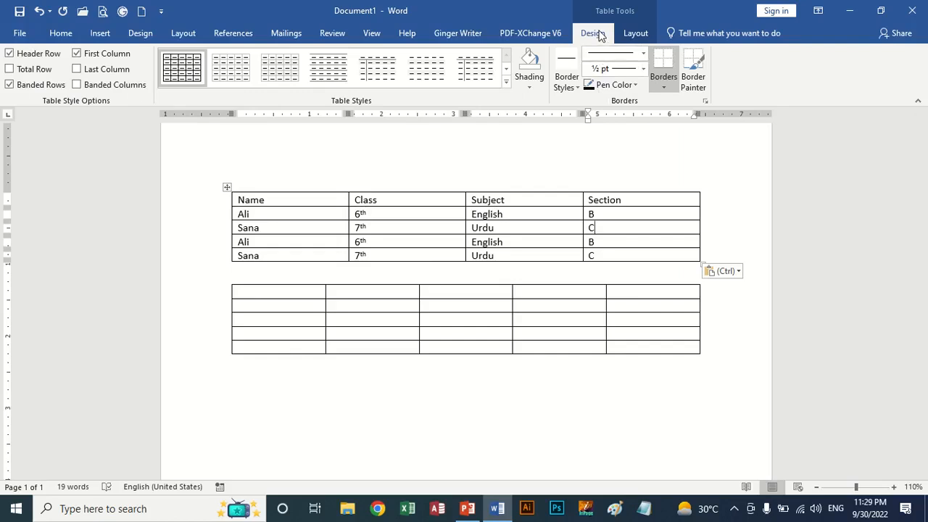
{"action": "left_click", "coordinate": [632, 34]}
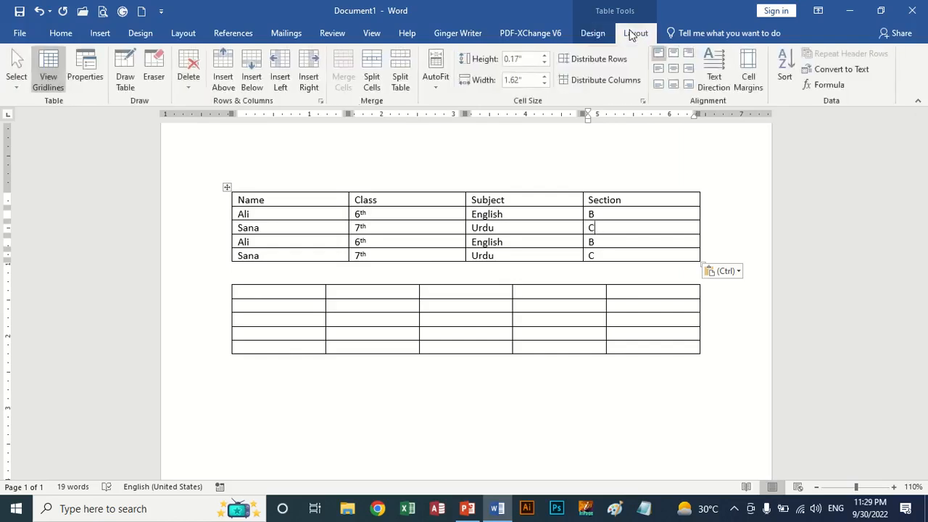
{"action": "left_click", "coordinate": [593, 34]}
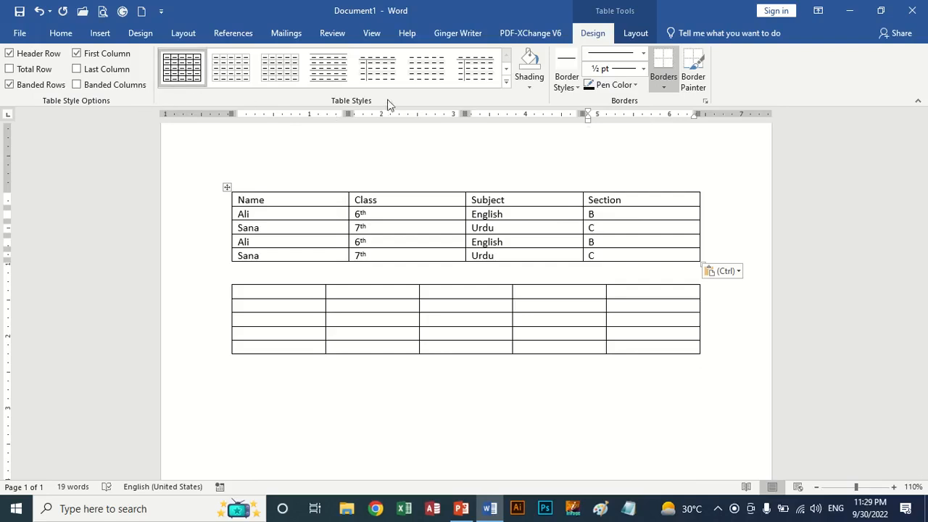
{"action": "left_click", "coordinate": [372, 214]}
{"action": "left_click", "coordinate": [506, 85]}
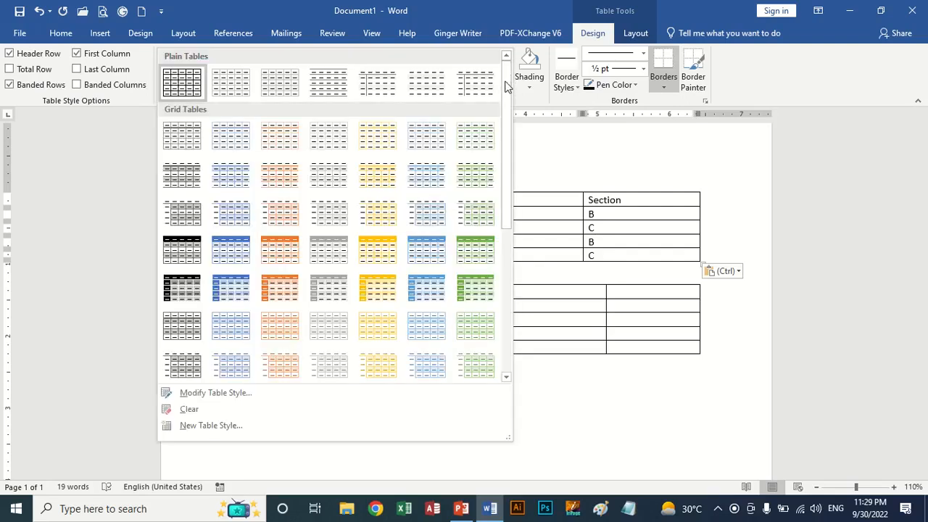
{"action": "left_click", "coordinate": [288, 219]}
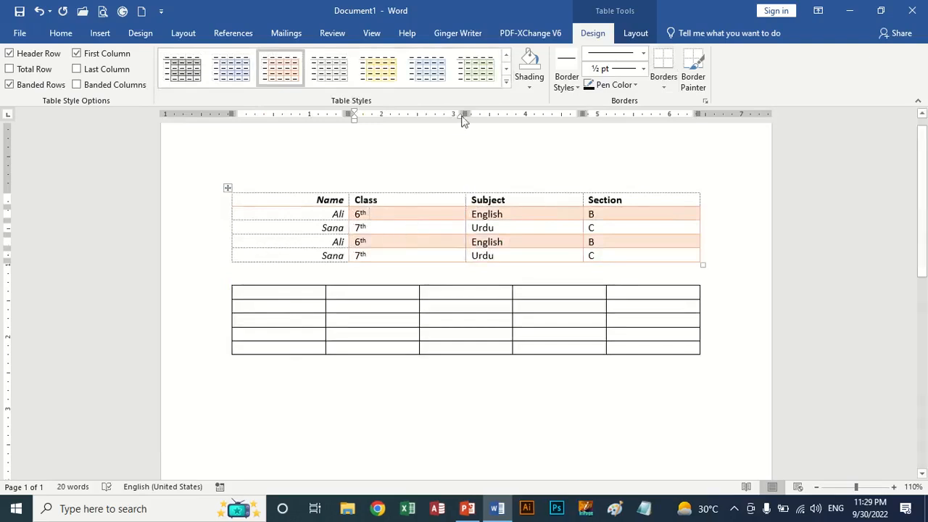
Try other dark grid table styles on the student table and settle on the blue one with solid header row and first column.
{"action": "left_click", "coordinate": [505, 82]}
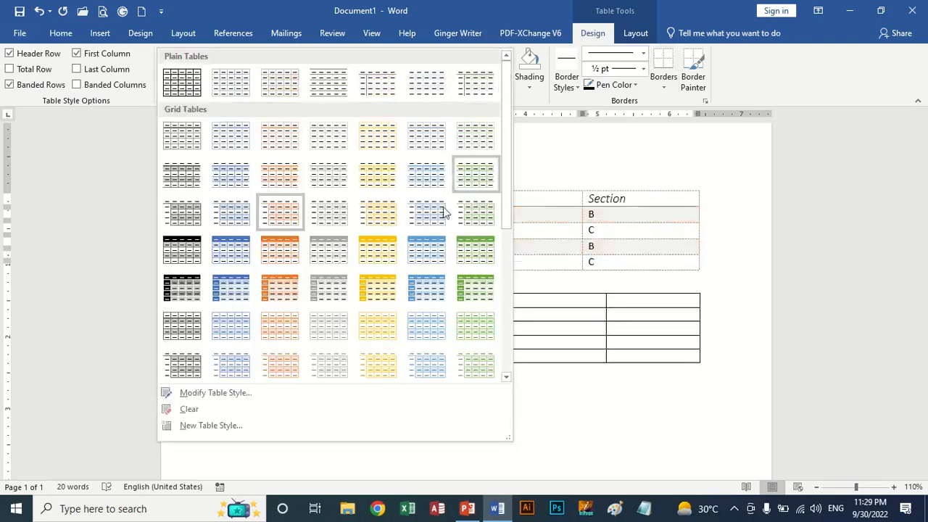
{"action": "left_click", "coordinate": [426, 288]}
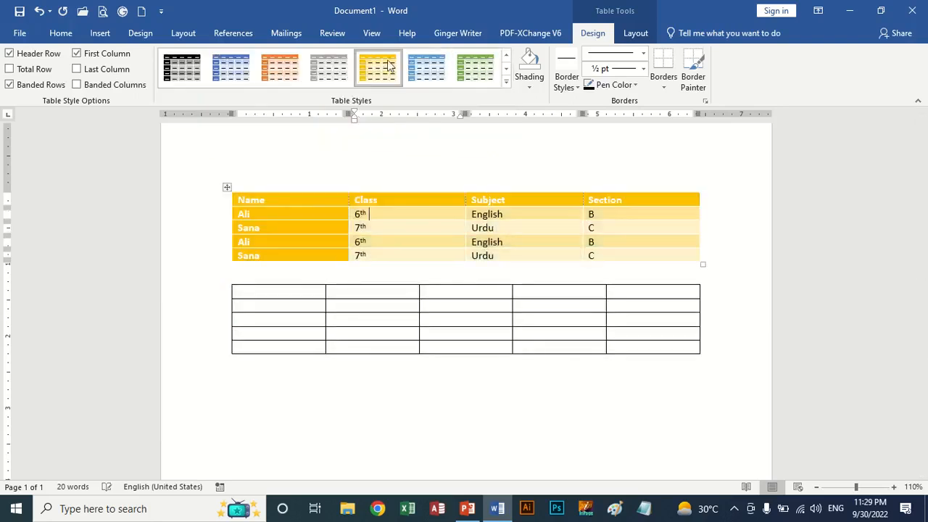
{"action": "left_click", "coordinate": [475, 67]}
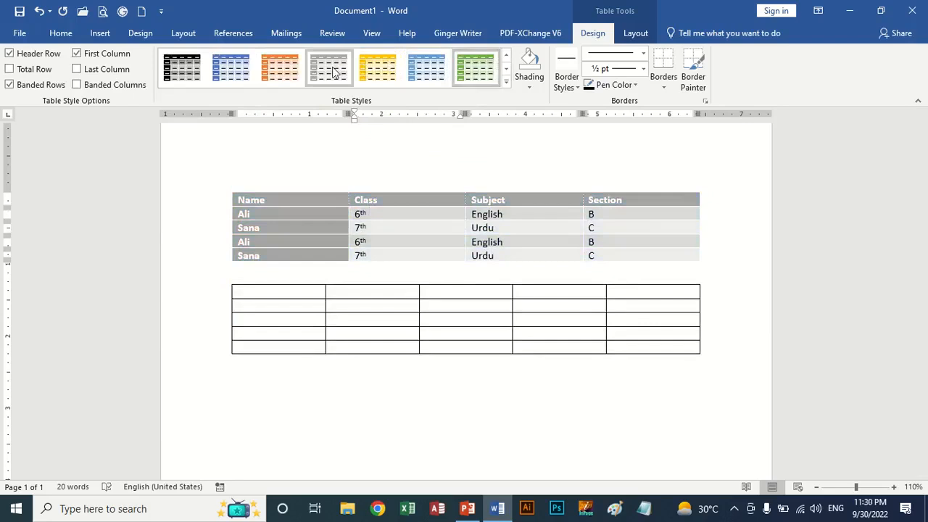
{"action": "left_click", "coordinate": [234, 71]}
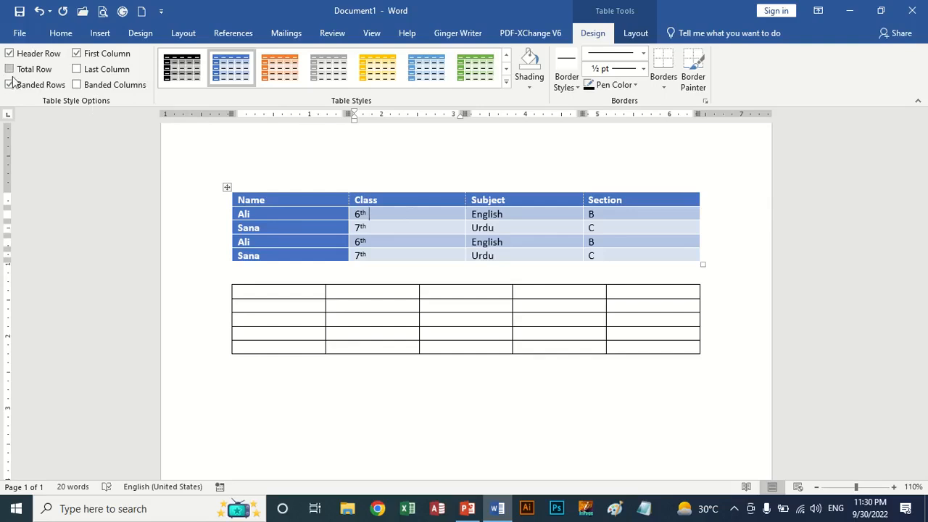
Toggle the student table's Header Row formatting off and back on twice to compare the look.
{"action": "left_click", "coordinate": [9, 54]}
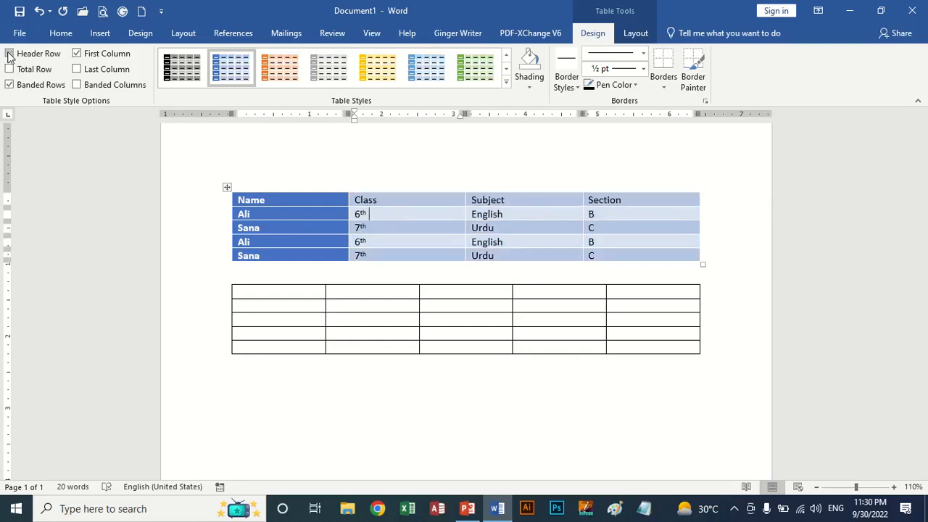
{"action": "left_click", "coordinate": [9, 55]}
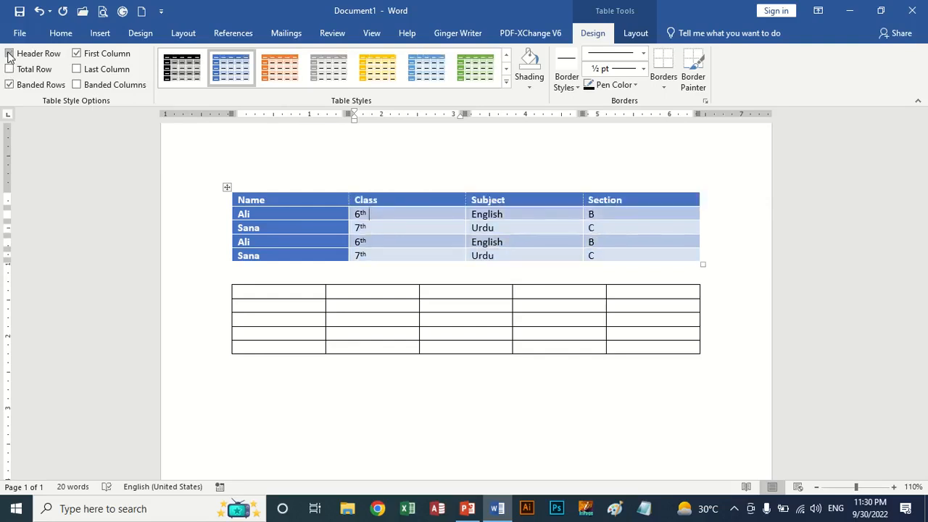
{"action": "left_click", "coordinate": [9, 54]}
{"action": "left_click", "coordinate": [9, 54]}
Toggle the student table's Banded Rows formatting off and back on twice to compare the shading.
{"action": "left_click", "coordinate": [9, 86]}
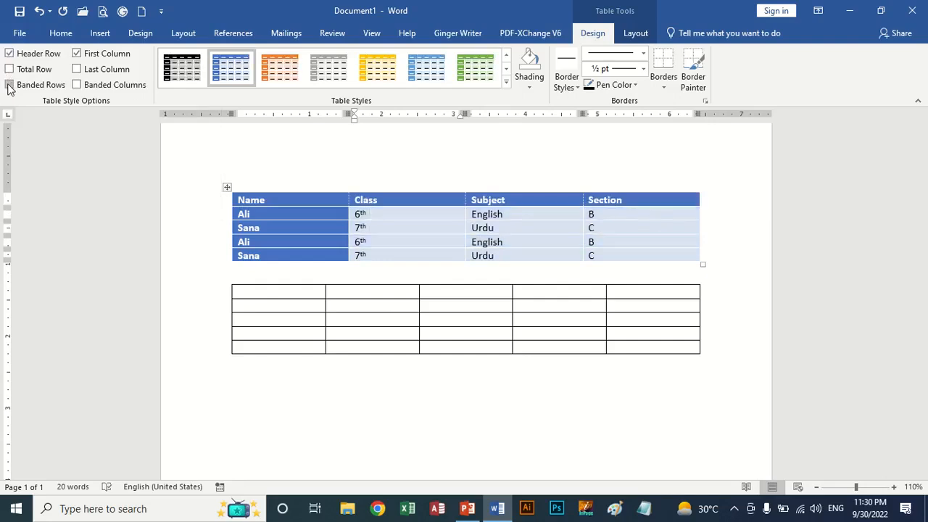
{"action": "left_click", "coordinate": [9, 85]}
{"action": "left_click", "coordinate": [9, 86]}
{"action": "left_click", "coordinate": [9, 86]}
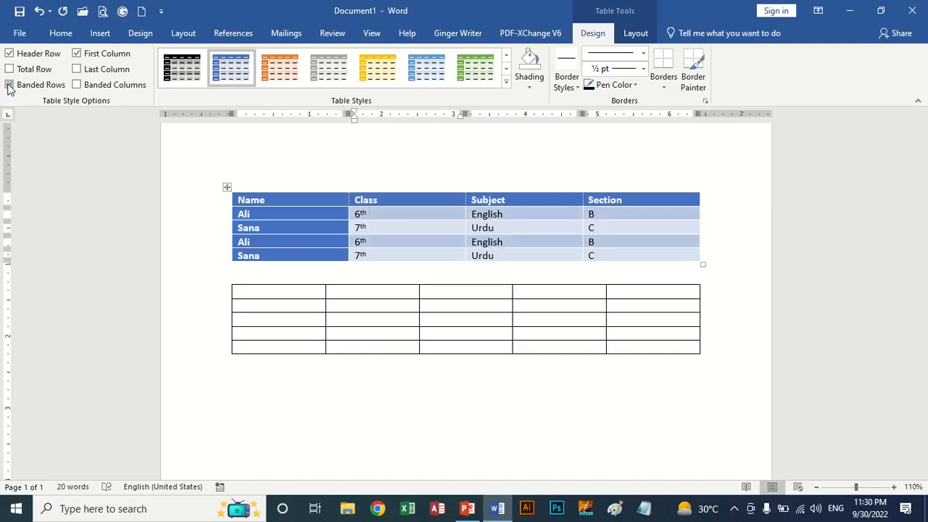
Try the Total Row option on the student table, and turn off Banded Rows, Total Row, Header Row and First Column.
{"action": "left_click", "coordinate": [10, 70]}
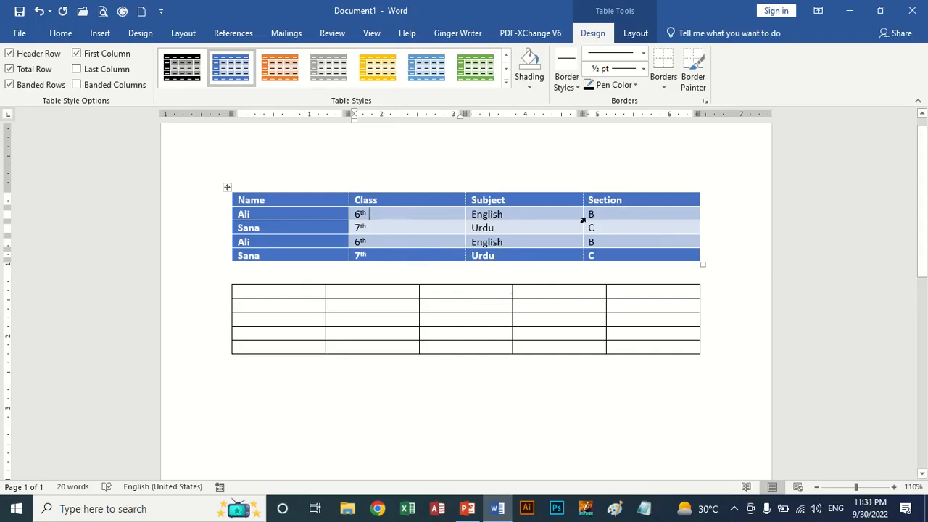
{"action": "left_click", "coordinate": [8, 84]}
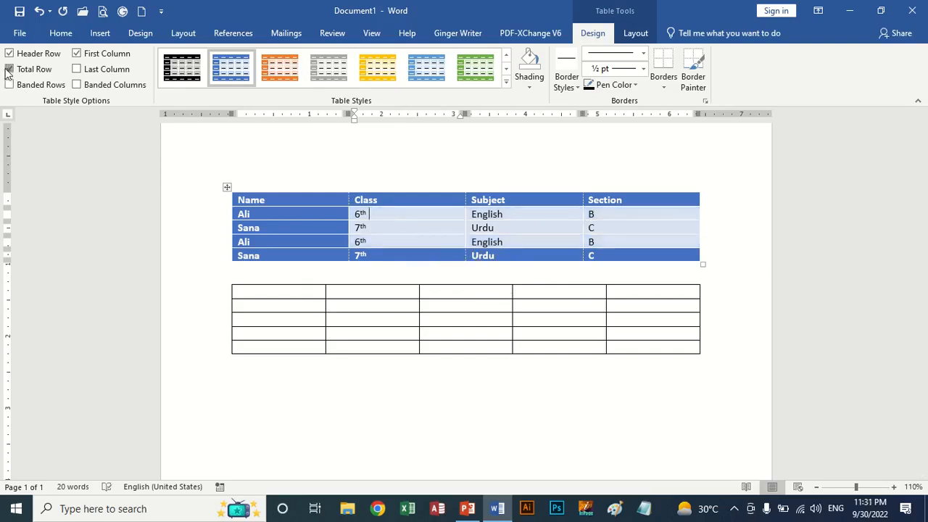
{"action": "left_click", "coordinate": [9, 69]}
{"action": "left_click", "coordinate": [10, 53]}
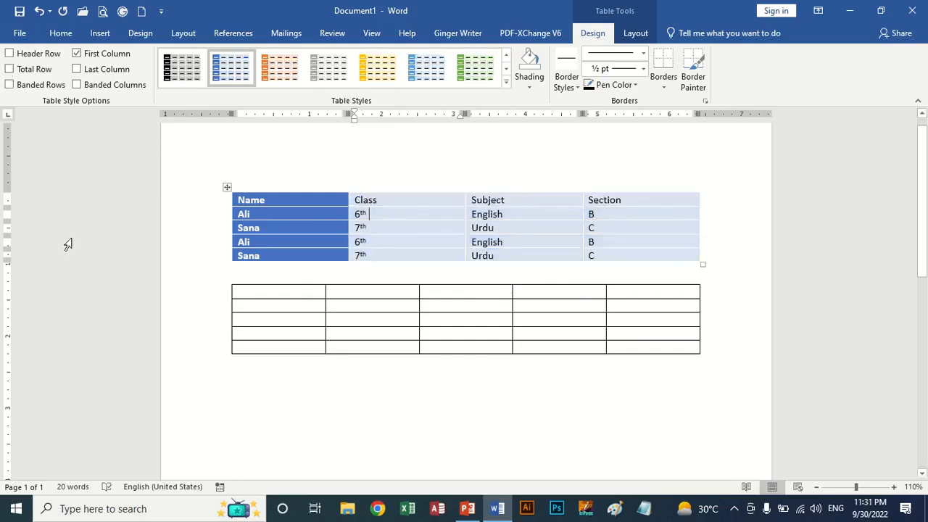
{"action": "left_click", "coordinate": [77, 54]}
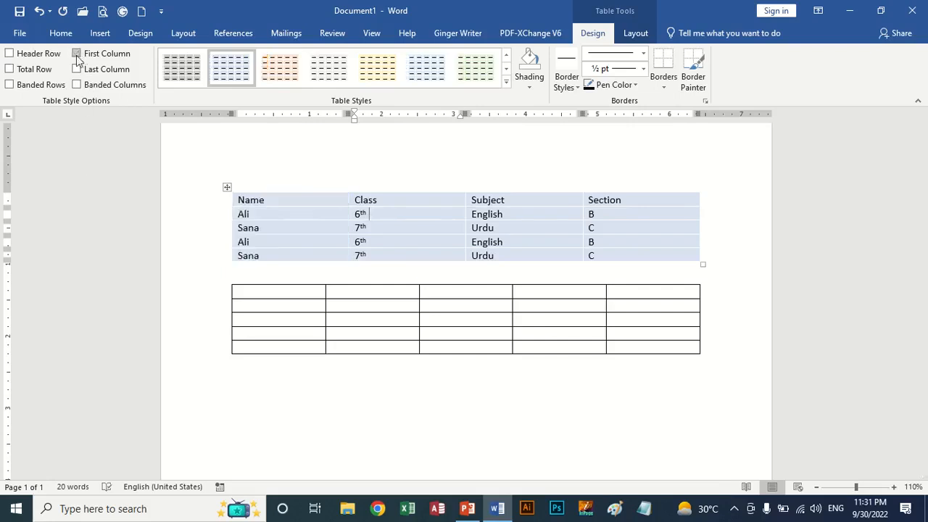
Turn on First Column, Last Column and Banded Columns for the student table, toggling Last Column off and on to compare the look.
{"action": "left_click", "coordinate": [76, 54]}
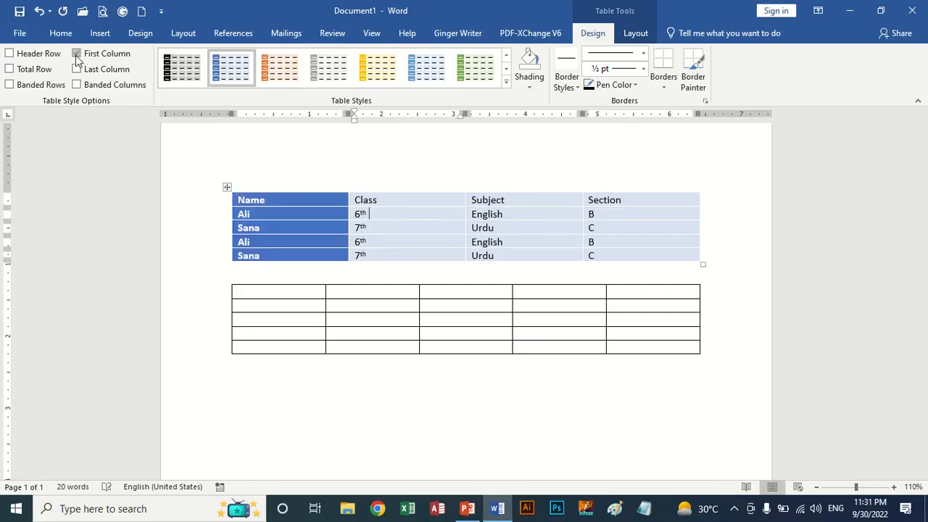
{"action": "left_click", "coordinate": [77, 69]}
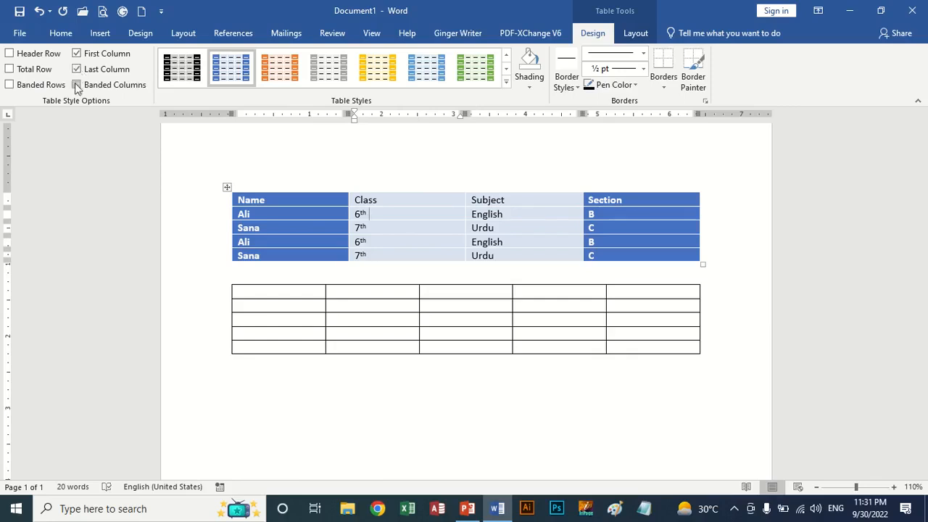
{"action": "left_click", "coordinate": [77, 84]}
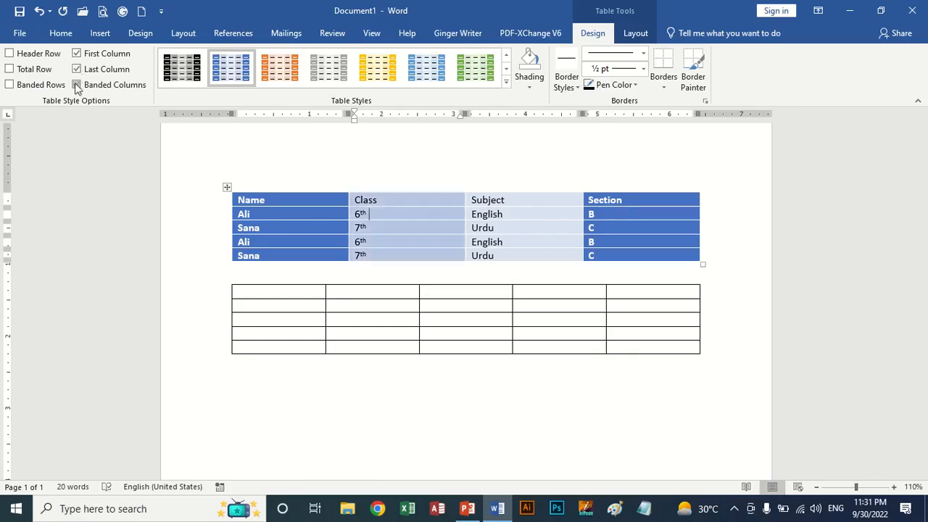
{"action": "left_click", "coordinate": [78, 70]}
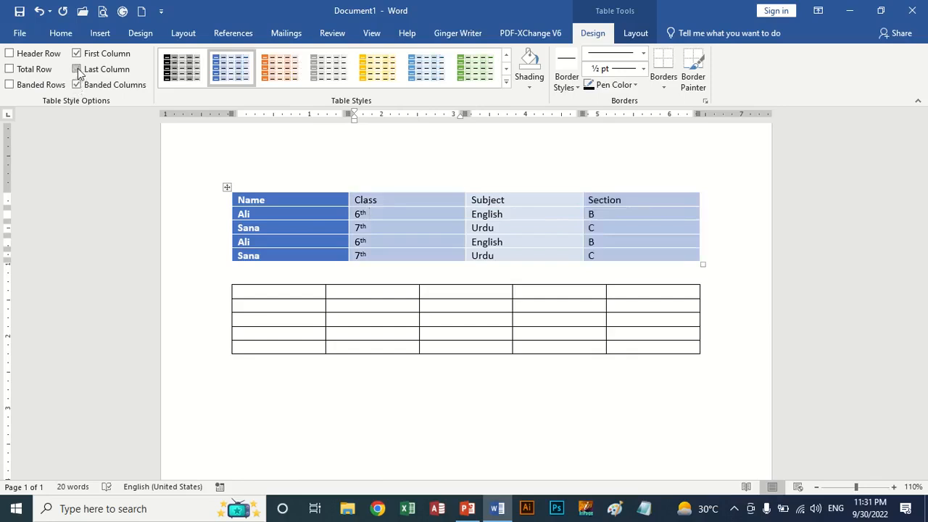
{"action": "left_click", "coordinate": [78, 70]}
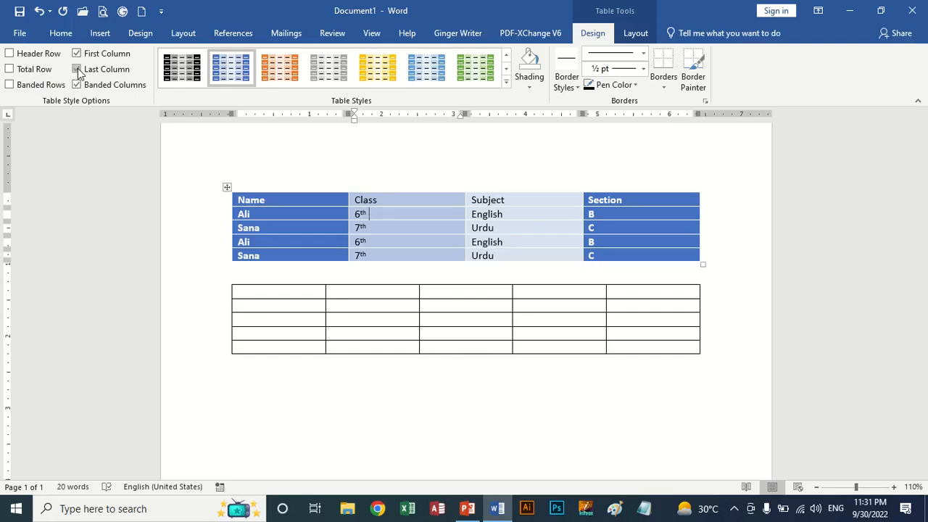
Shade the first row of the empty five-column table dark green.
{"action": "left_click", "coordinate": [331, 305]}
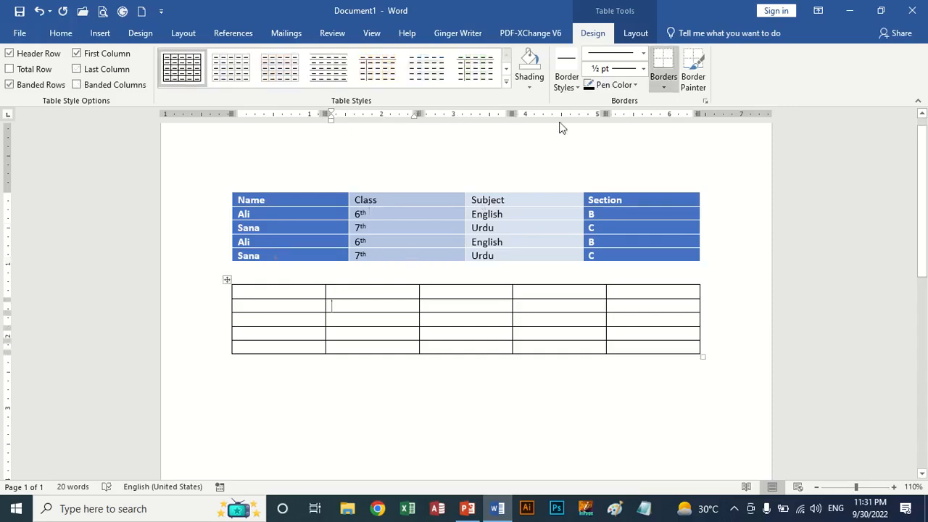
{"action": "left_click", "coordinate": [528, 87]}
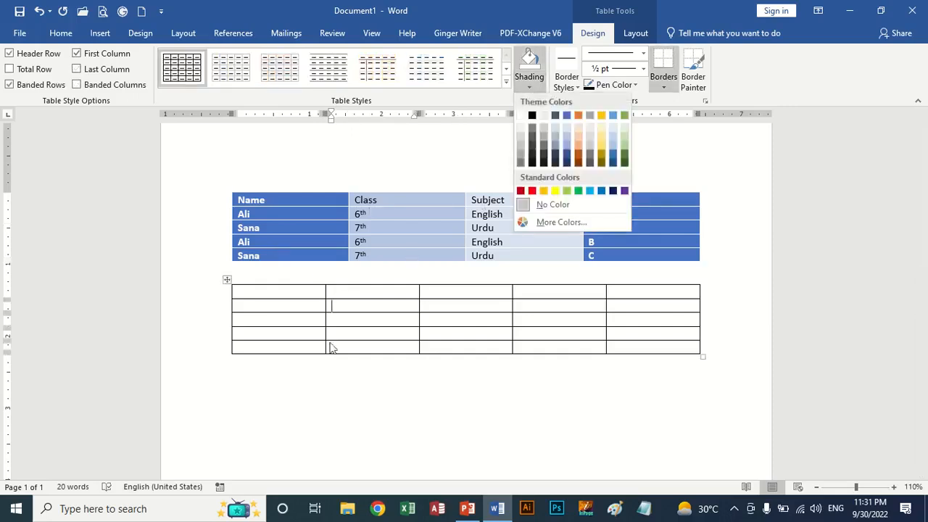
{"action": "left_click", "coordinate": [311, 291]}
{"action": "left_click_drag", "start_coordinate": [336, 289], "coordinate": [623, 290]}
{"action": "left_click", "coordinate": [530, 87]}
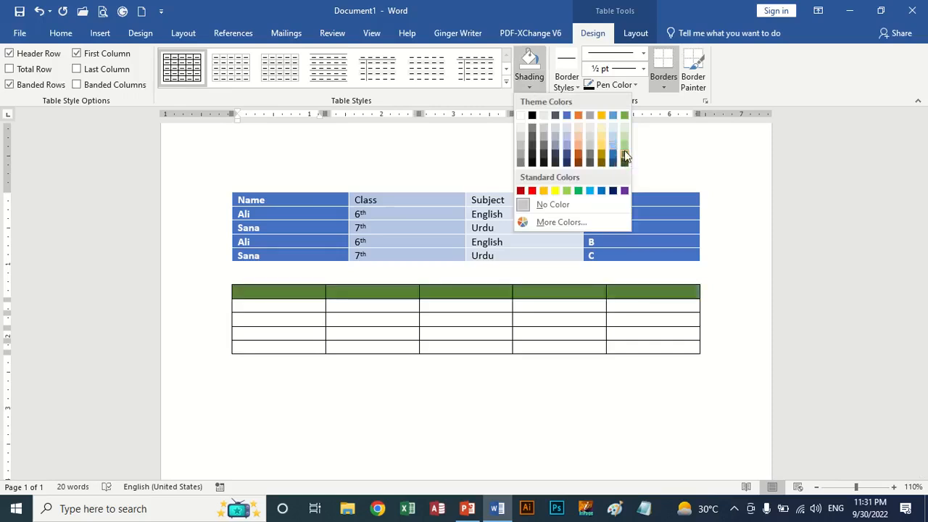
{"action": "left_click", "coordinate": [624, 157]}
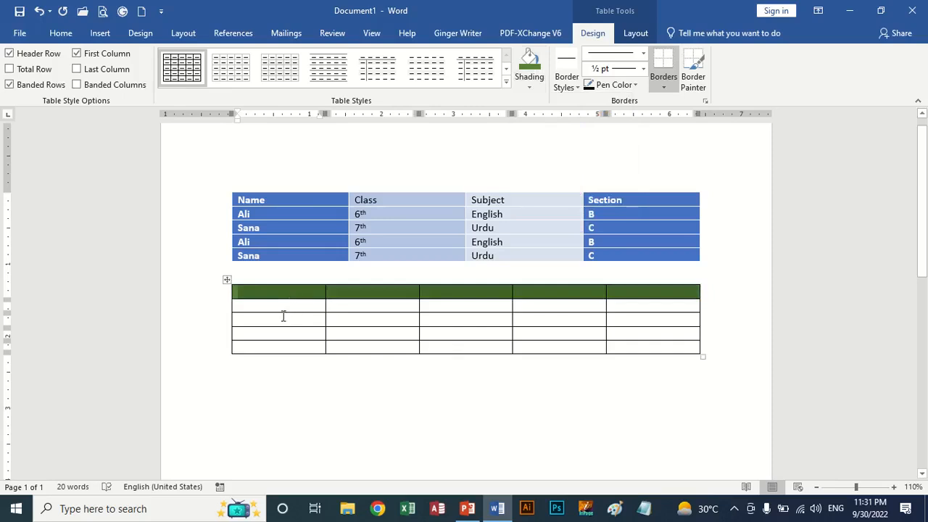
Shade the third row of the empty table light green.
{"action": "left_click_drag", "start_coordinate": [284, 316], "coordinate": [625, 316]}
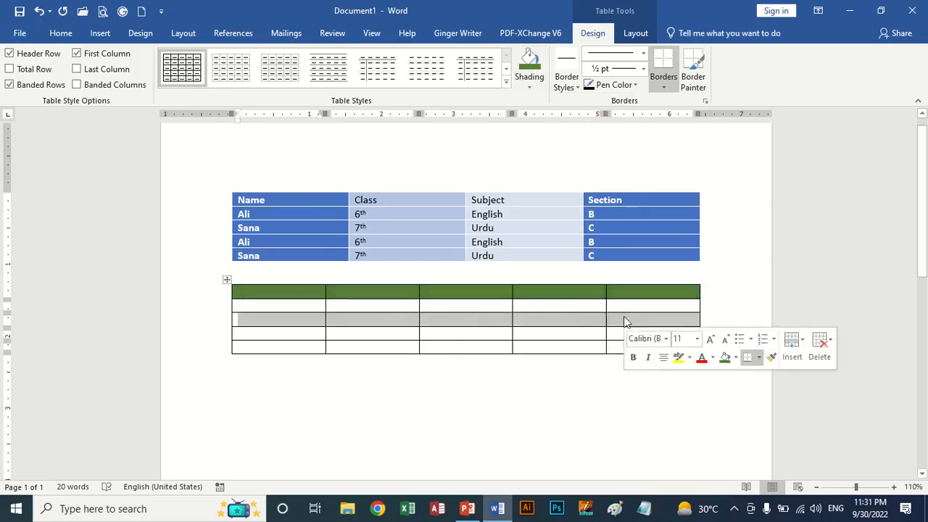
{"action": "left_click", "coordinate": [530, 87]}
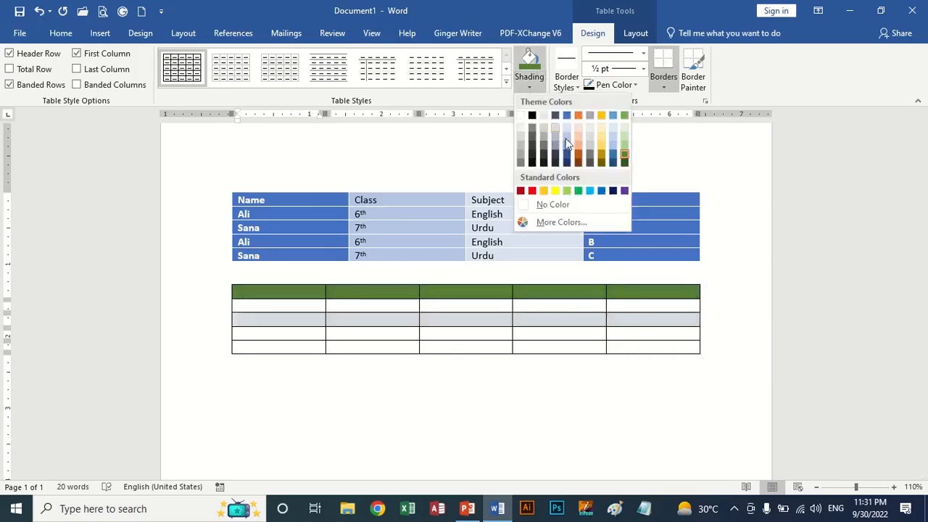
{"action": "left_click", "coordinate": [624, 145]}
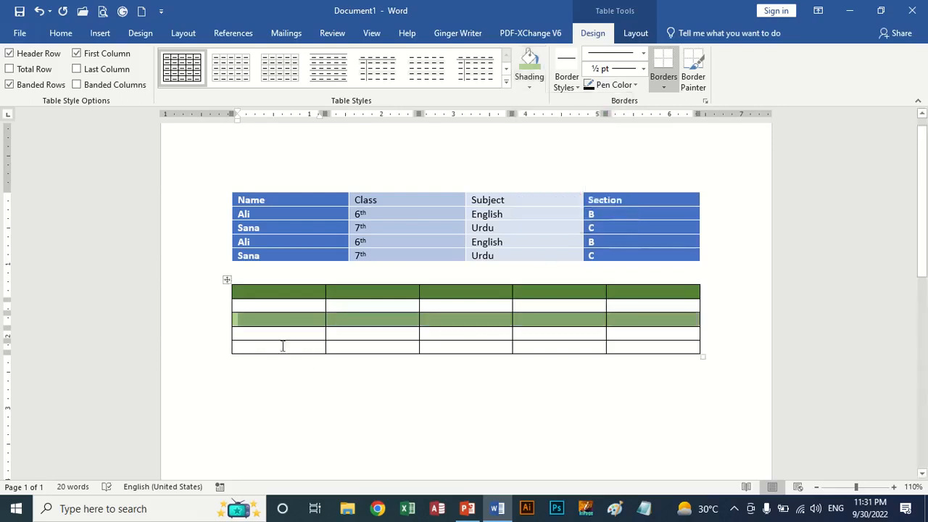
Shade the last row of the empty table dark green to match its first row.
{"action": "left_click_drag", "start_coordinate": [279, 346], "coordinate": [637, 346]}
{"action": "left_click", "coordinate": [529, 85]}
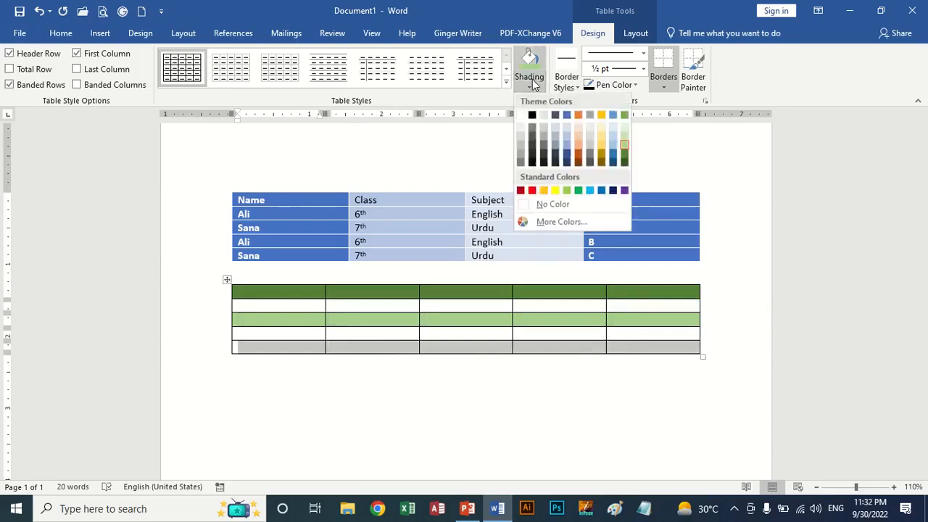
{"action": "left_click", "coordinate": [624, 152]}
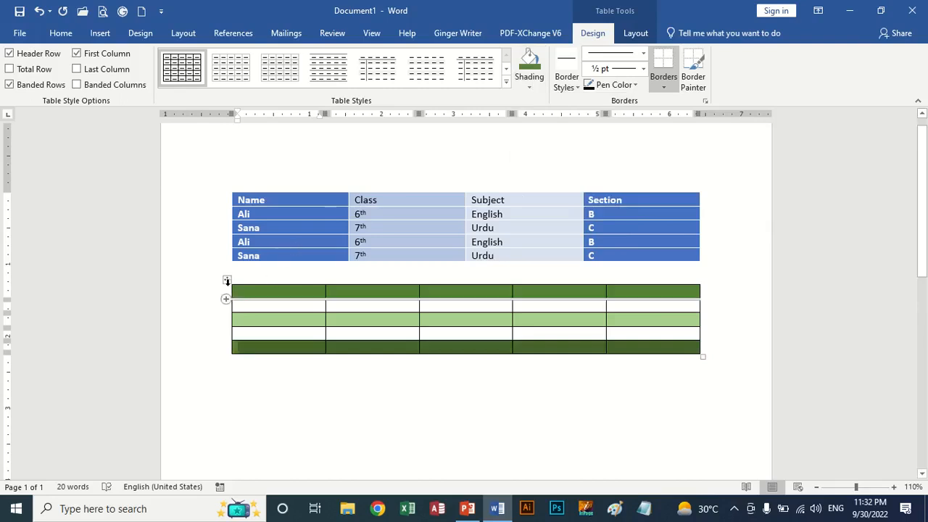
{"action": "left_click", "coordinate": [226, 280]}
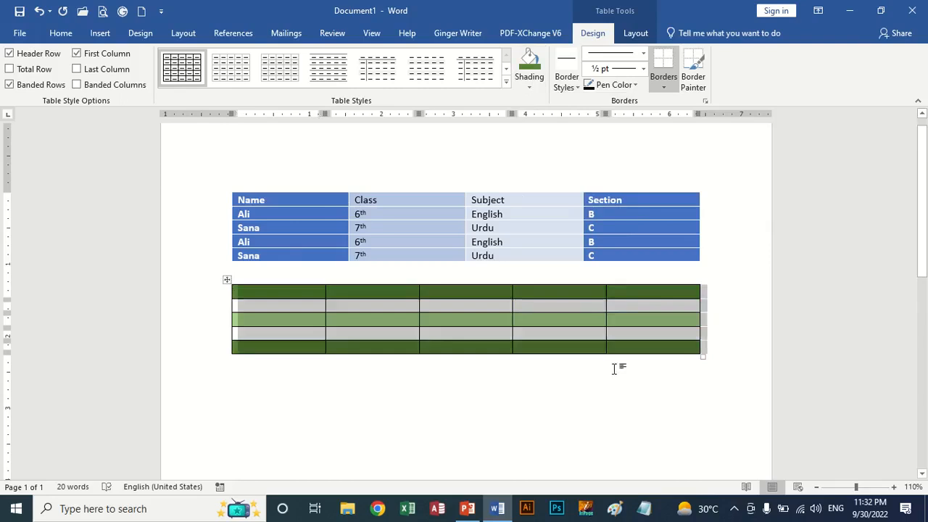
{"action": "left_click", "coordinate": [513, 308]}
{"action": "left_click", "coordinate": [528, 306]}
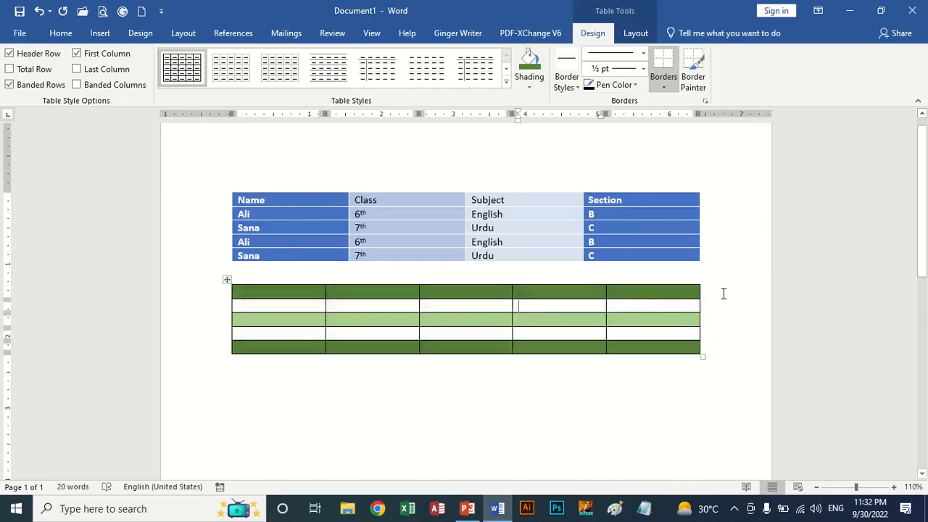
Activate the Border Painter, try a dark green double-line pen, and settle on the green double-line theme border style.
{"action": "left_click", "coordinate": [697, 78]}
{"action": "left_click", "coordinate": [635, 84]}
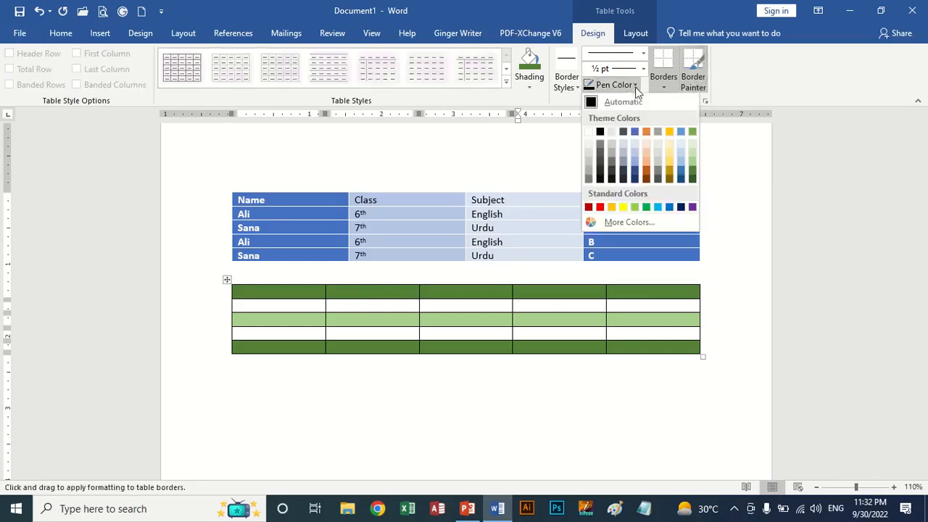
{"action": "left_click", "coordinate": [693, 174]}
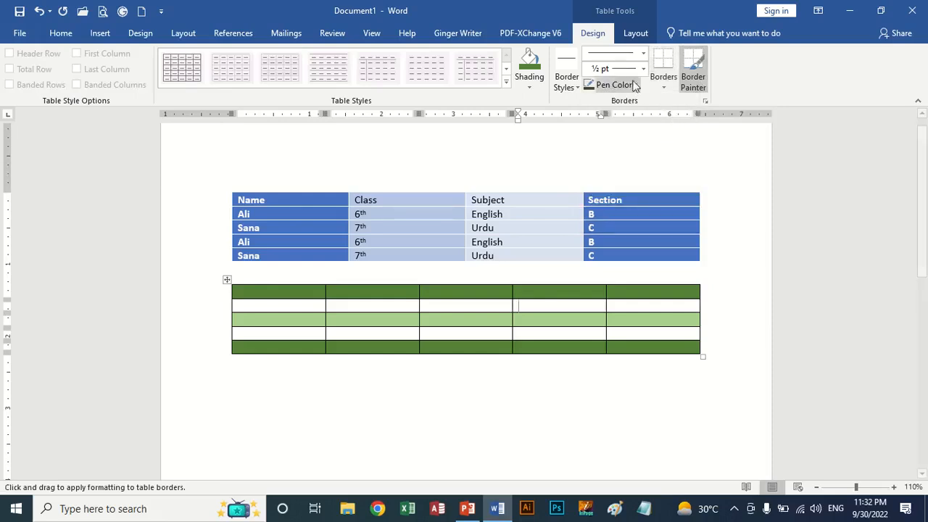
{"action": "left_click", "coordinate": [643, 52]}
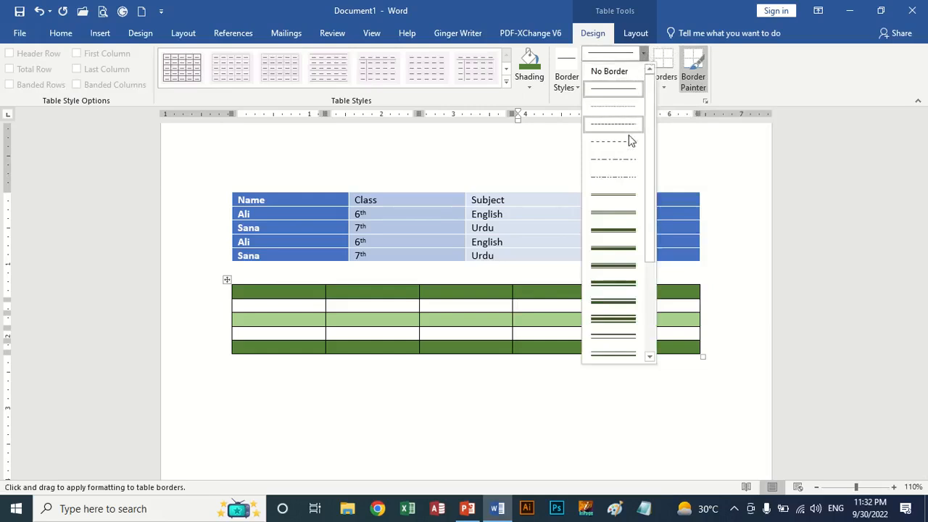
{"action": "left_click", "coordinate": [624, 196]}
{"action": "left_click", "coordinate": [643, 69]}
{"action": "left_click", "coordinate": [642, 70]}
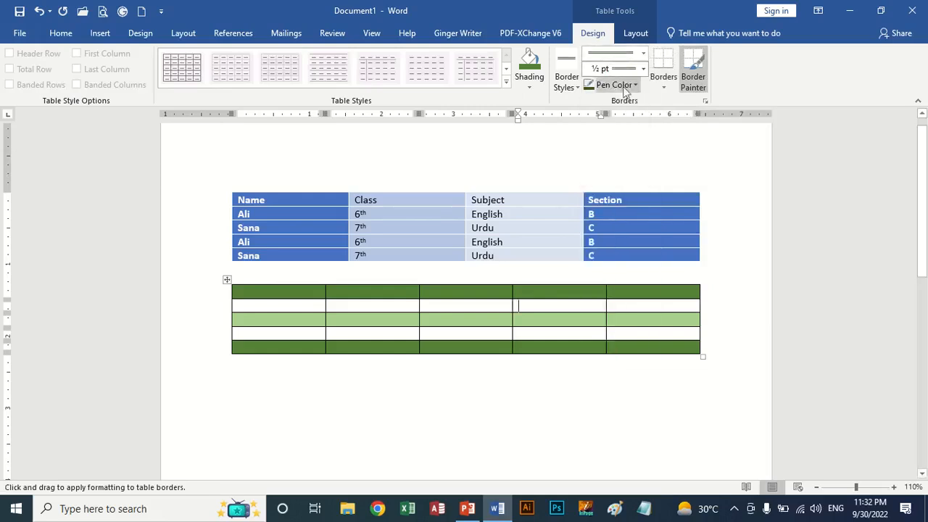
{"action": "left_click", "coordinate": [569, 84]}
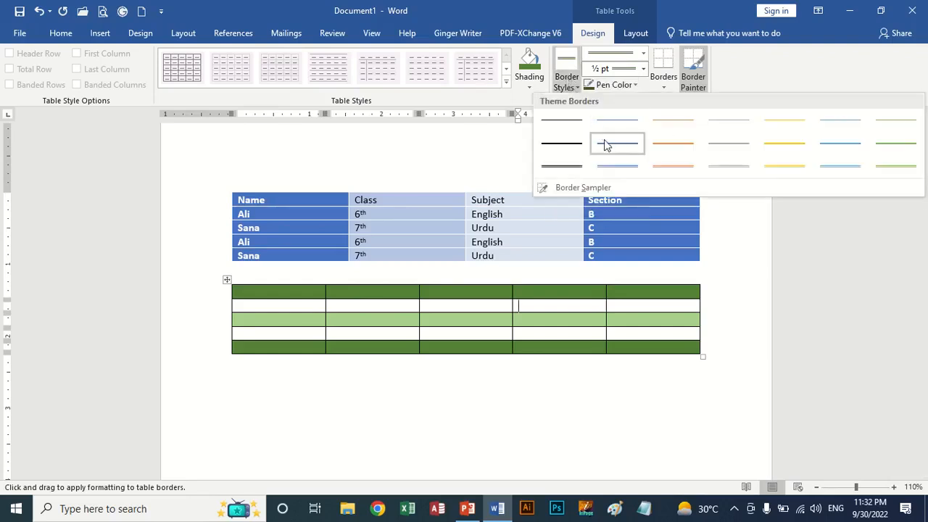
{"action": "left_click", "coordinate": [883, 171]}
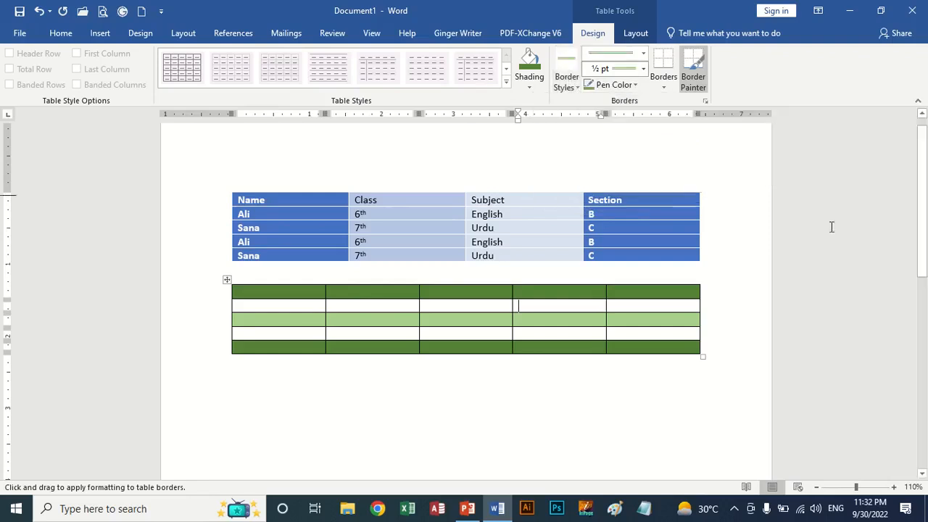
Paint the first three inner vertical borders of the green-shaded table with the green double line.
{"action": "left_click", "coordinate": [326, 282]}
{"action": "left_click_drag", "start_coordinate": [327, 282], "coordinate": [328, 354]}
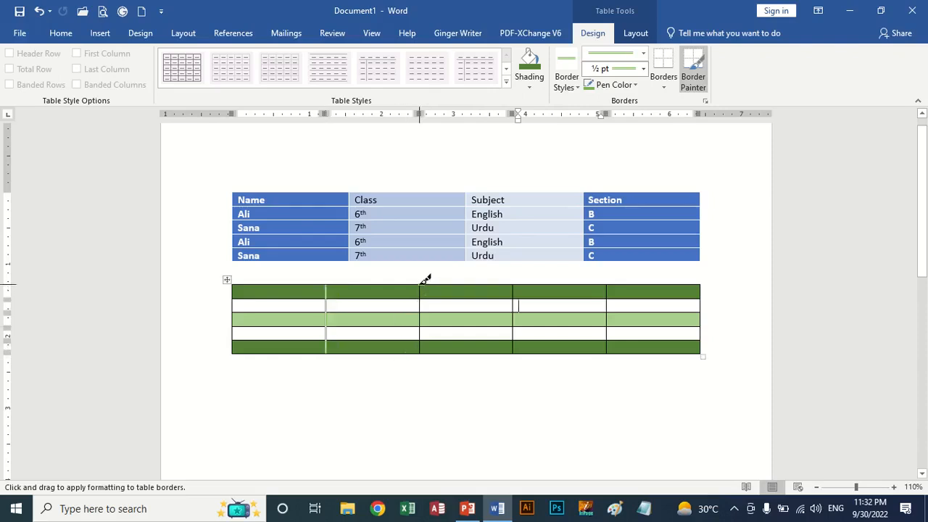
{"action": "left_click_drag", "start_coordinate": [420, 284], "coordinate": [421, 353]}
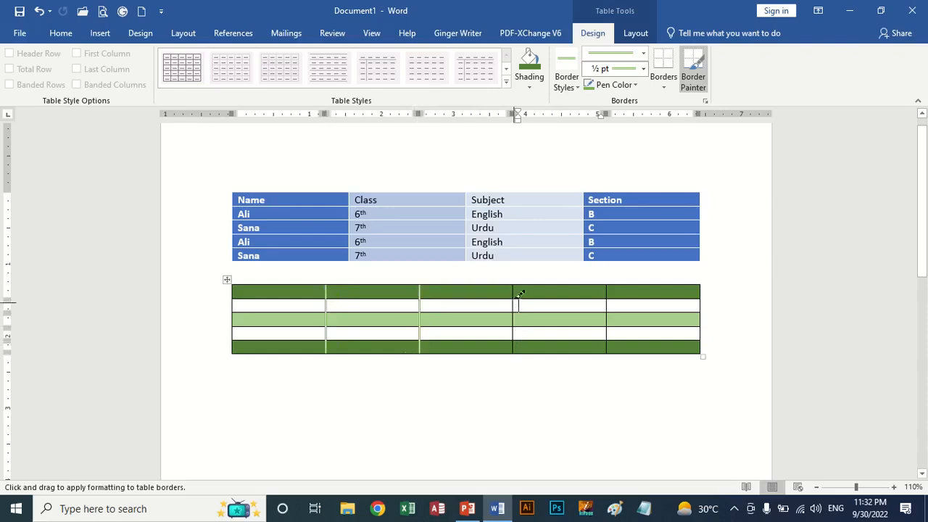
{"action": "left_click_drag", "start_coordinate": [512, 284], "coordinate": [513, 354]}
{"action": "left_click_drag", "start_coordinate": [516, 282], "coordinate": [513, 348]}
{"action": "left_click_drag", "start_coordinate": [518, 349], "coordinate": [521, 280]}
{"action": "left_click_drag", "start_coordinate": [513, 285], "coordinate": [514, 353]}
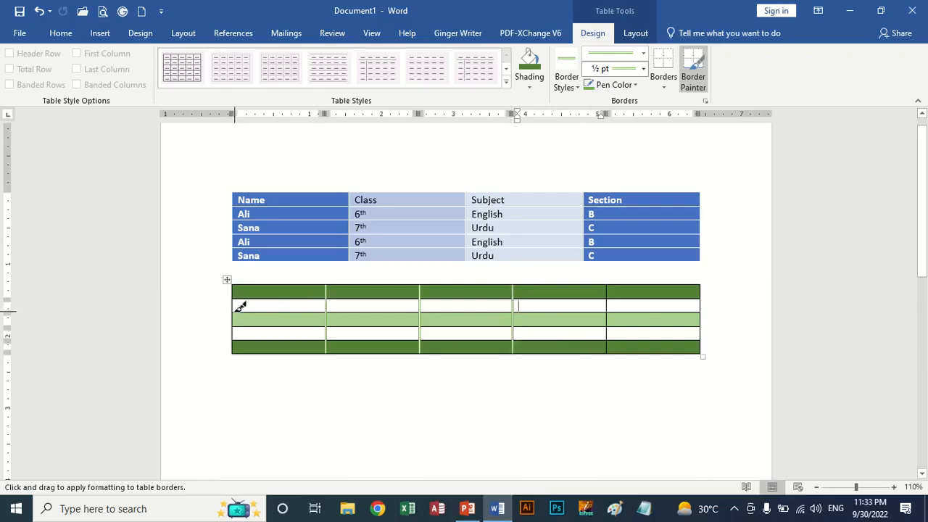
Paint the horizontal borders above and below the light green third row, and turn off the Border Painter.
{"action": "mouse_move", "coordinate": [240, 308]}
{"action": "left_mouse_down"}
{"action": "mouse_move", "coordinate": [302, 321]}
{"action": "mouse_move", "coordinate": [496, 306]}
{"action": "mouse_move", "coordinate": [644, 321]}
{"action": "left_mouse_up"}
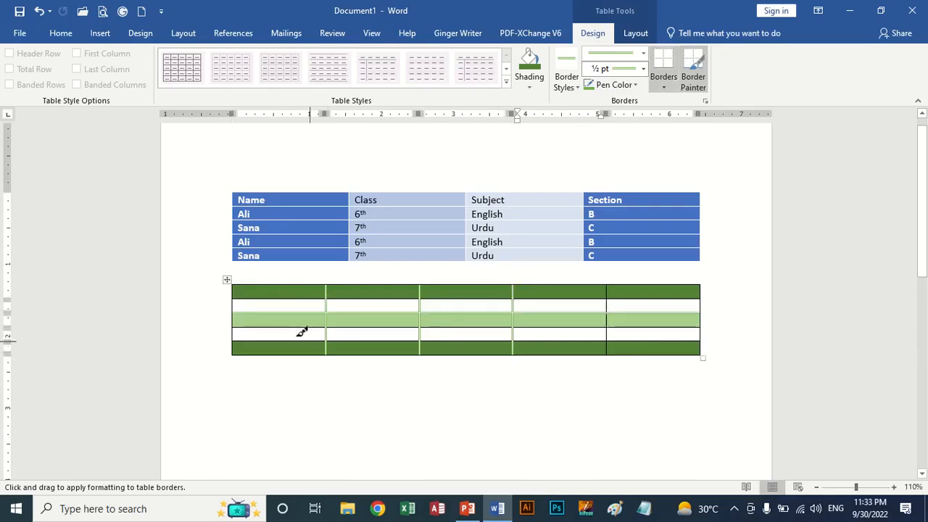
{"action": "left_click_drag", "start_coordinate": [238, 324], "coordinate": [696, 326]}
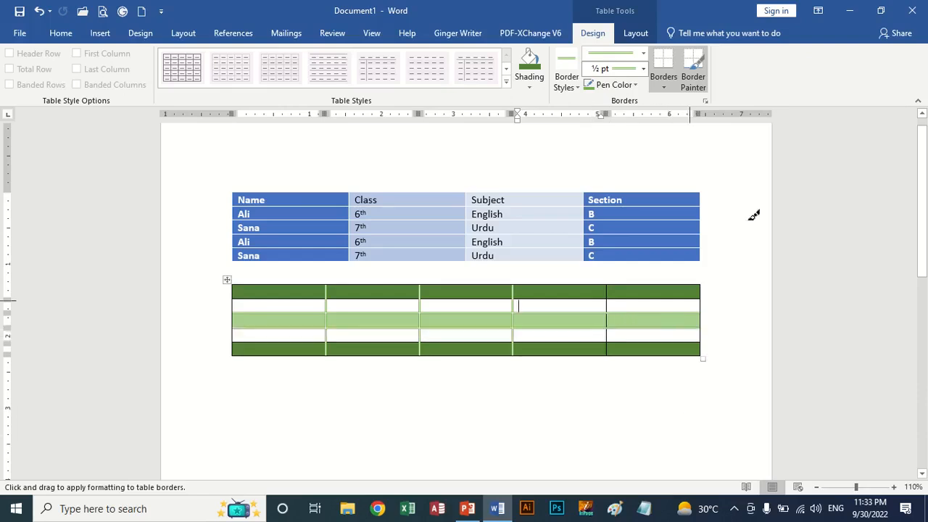
{"action": "left_click", "coordinate": [692, 69]}
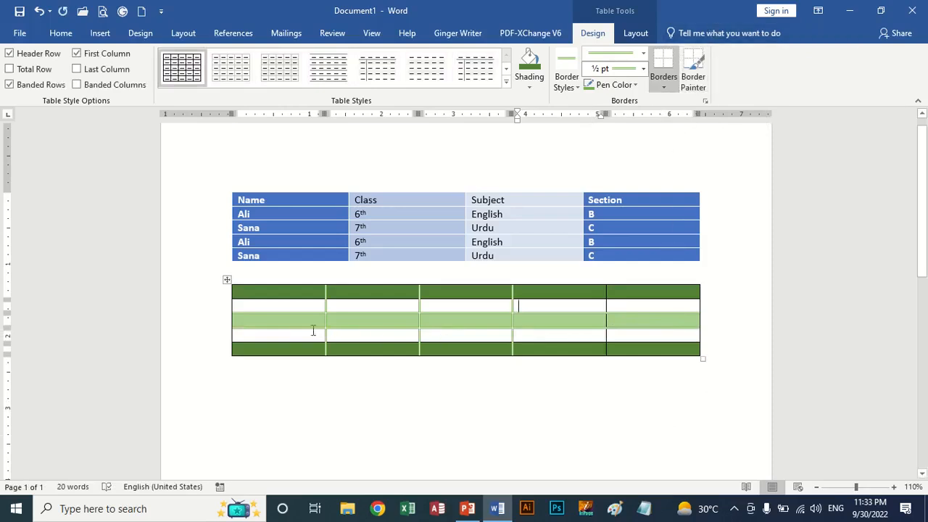
For the whole green-shaded table, choose the All borders setting with a ½ pt triple-line style in Borders and Shading.
{"action": "left_click_drag", "start_coordinate": [298, 285], "coordinate": [650, 360]}
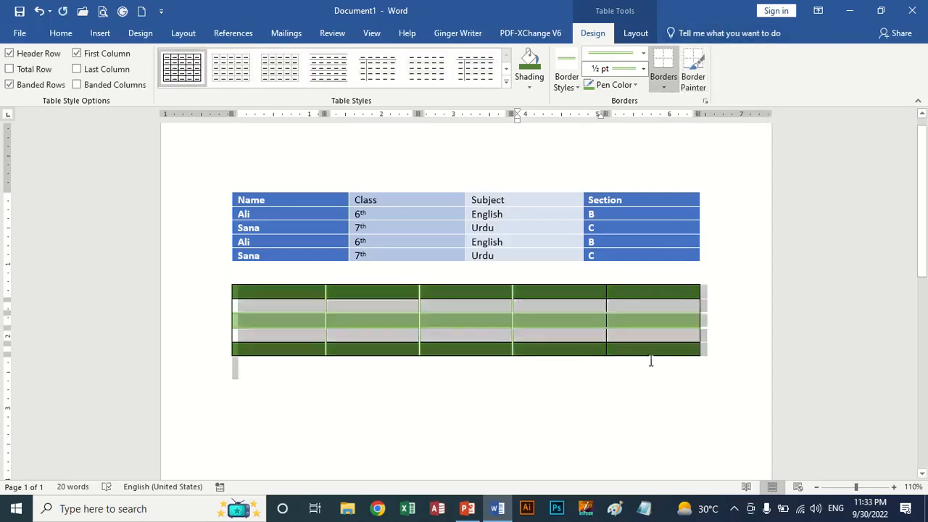
{"action": "left_click", "coordinate": [648, 339]}
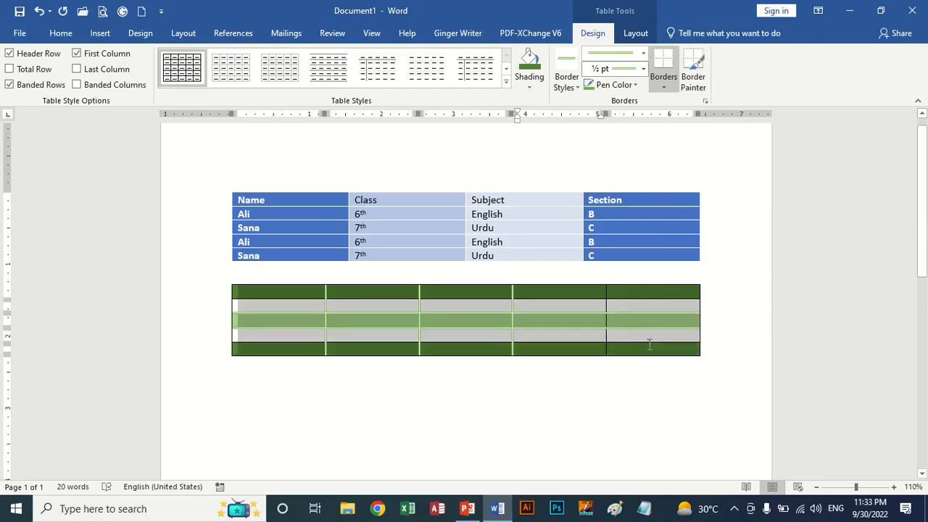
{"action": "left_click", "coordinate": [661, 82]}
{"action": "left_click", "coordinate": [700, 350]}
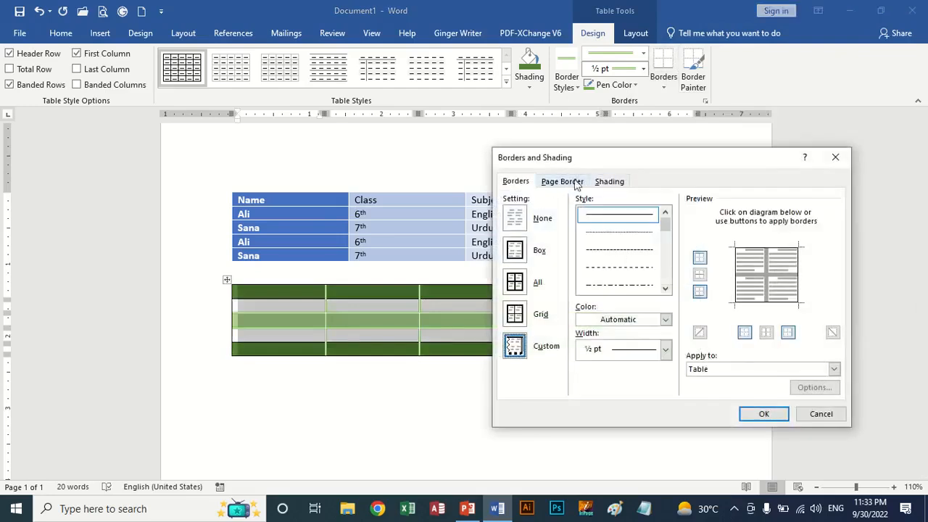
{"action": "left_click", "coordinate": [518, 282]}
{"action": "left_click", "coordinate": [665, 288]}
{"action": "left_click", "coordinate": [666, 288]}
{"action": "left_click", "coordinate": [666, 288]}
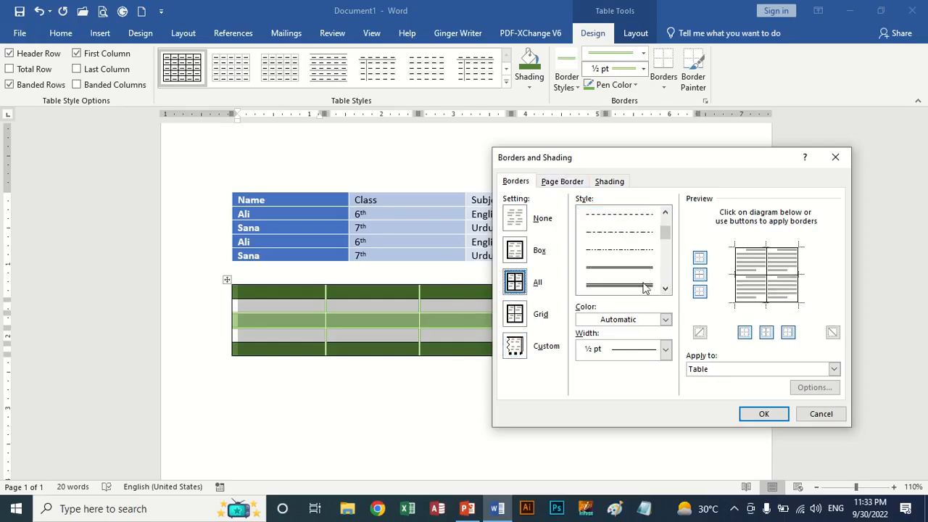
{"action": "left_click", "coordinate": [646, 287]}
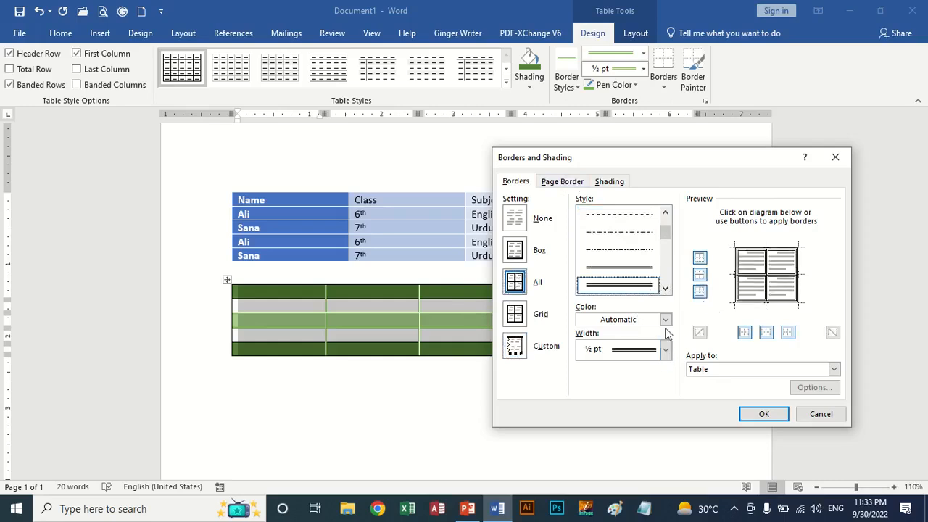
Set the border color to the darkest theme green, apply the borders to the table, and deselect it.
{"action": "left_click", "coordinate": [665, 320]}
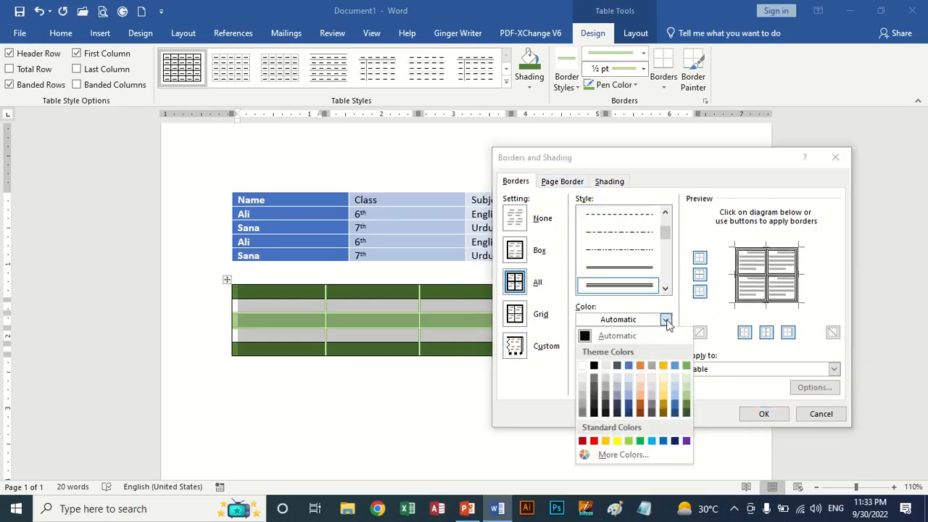
{"action": "left_click", "coordinate": [686, 413]}
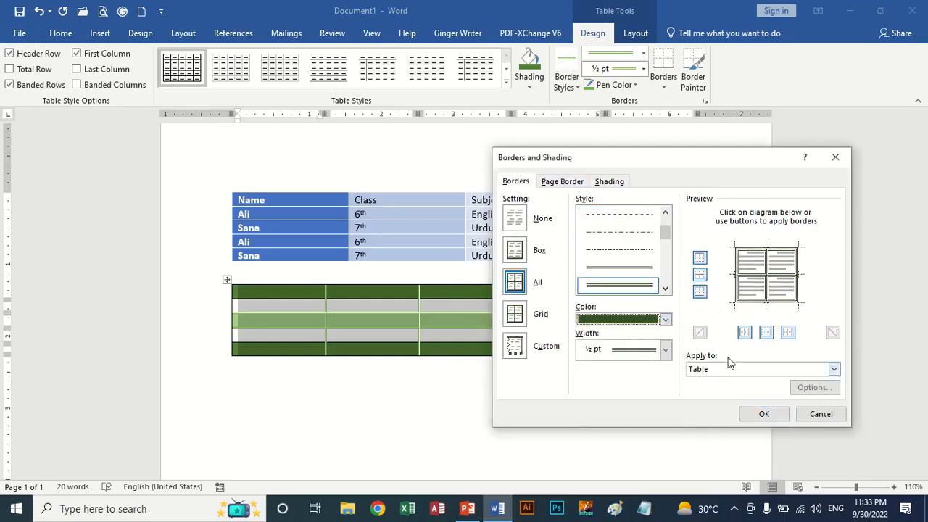
{"action": "left_click", "coordinate": [763, 414]}
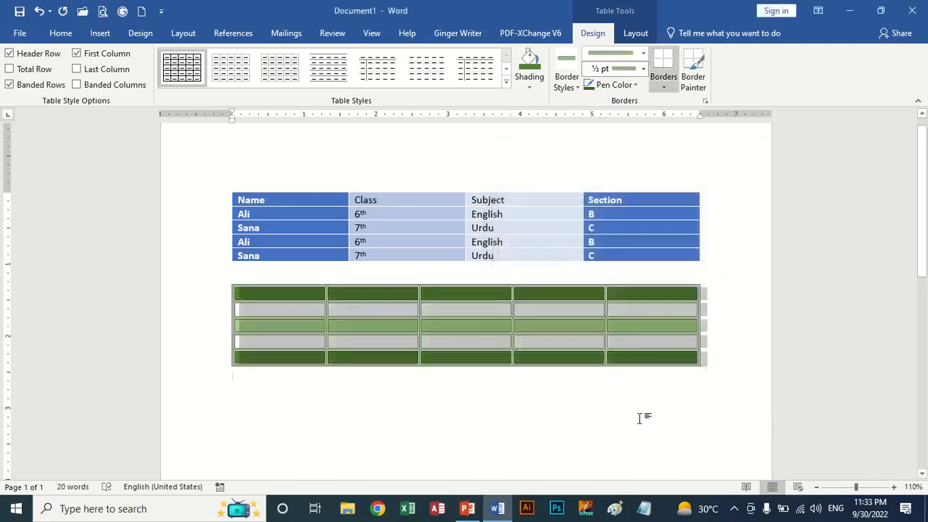
{"action": "left_click", "coordinate": [644, 414]}
{"action": "left_click", "coordinate": [651, 366]}
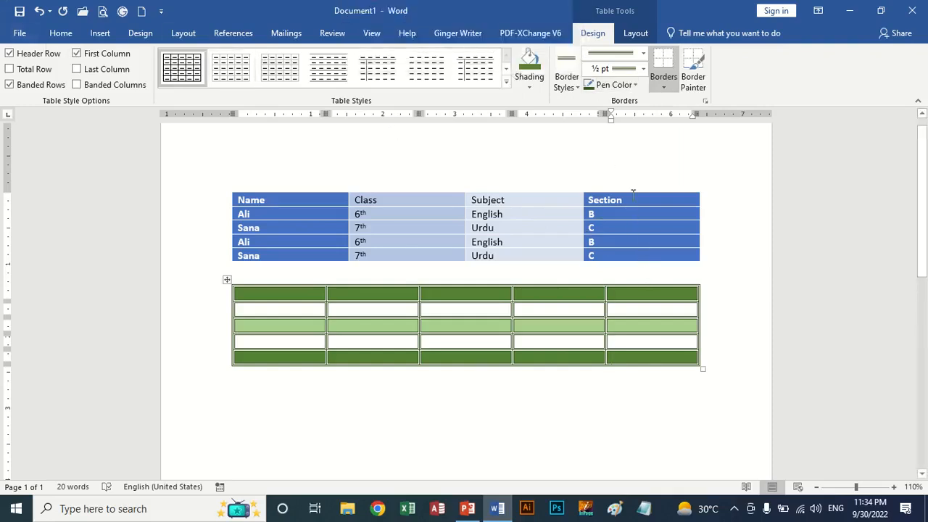
{"action": "left_click_drag", "start_coordinate": [632, 193], "coordinate": [661, 264]}
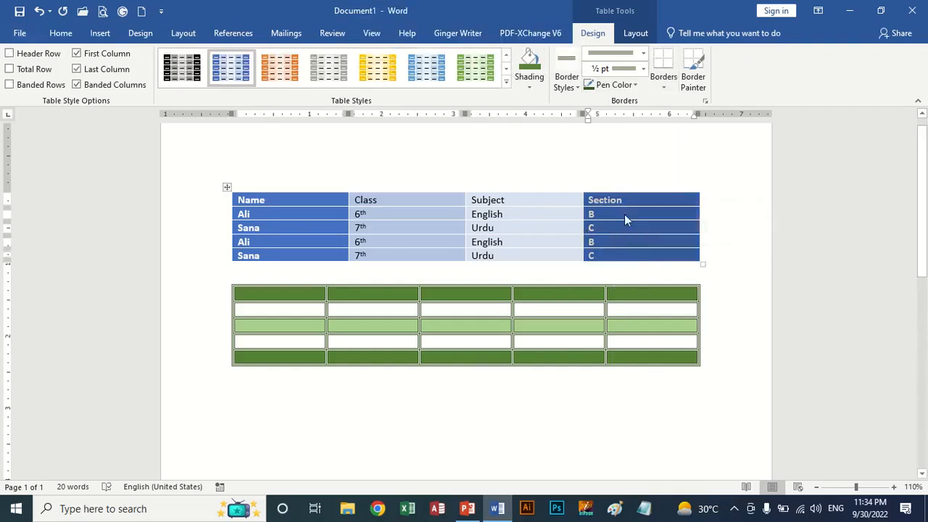
{"action": "left_click", "coordinate": [647, 301]}
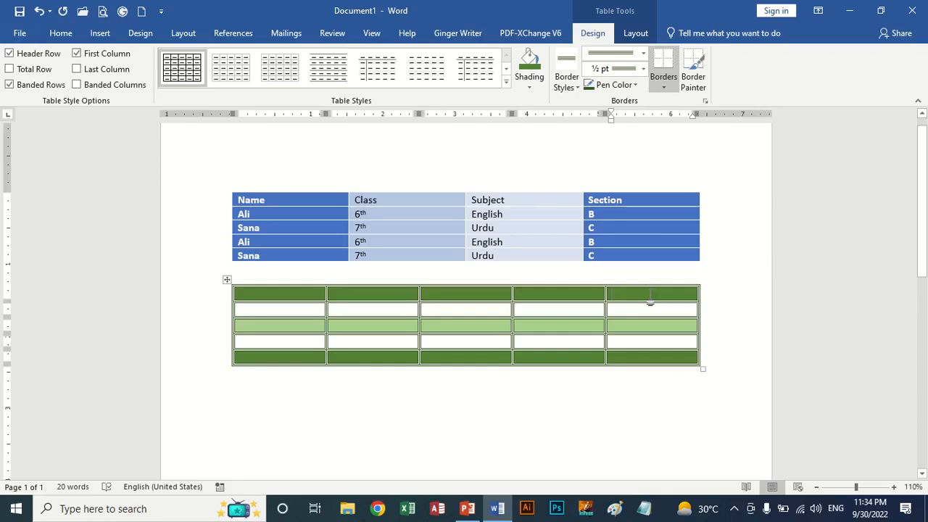
Split the last column of the green-shaded table into 3 columns and 5 rows.
{"action": "left_click_drag", "start_coordinate": [650, 303], "coordinate": [650, 358]}
{"action": "right_click", "coordinate": [630, 294]}
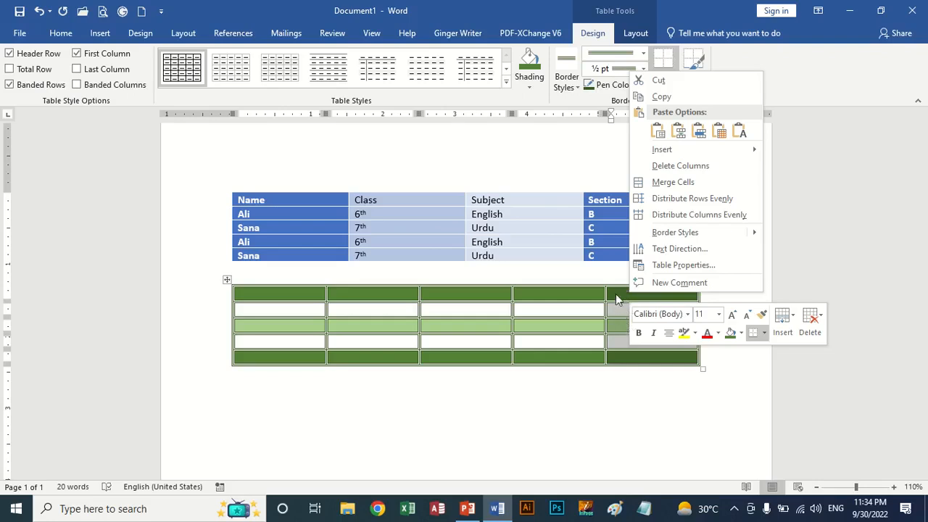
{"action": "key", "text": "Escape"}
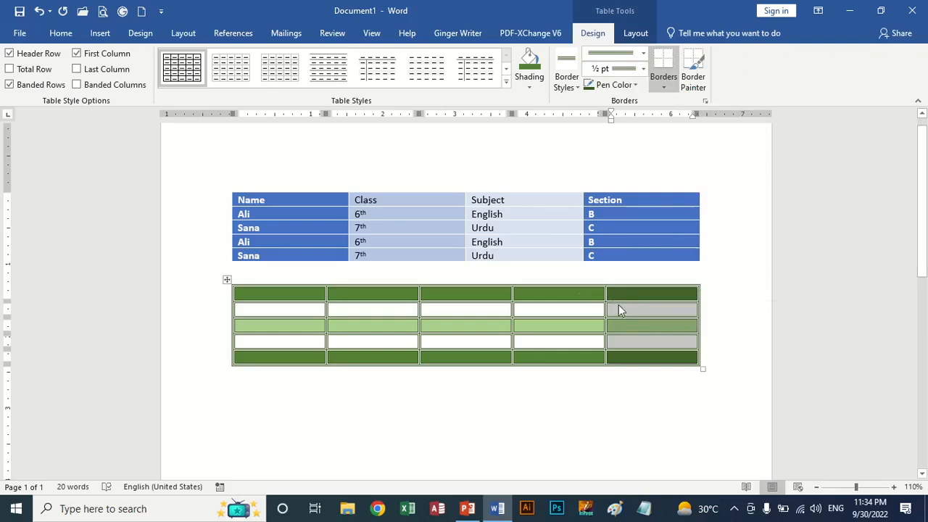
{"action": "left_click", "coordinate": [636, 33]}
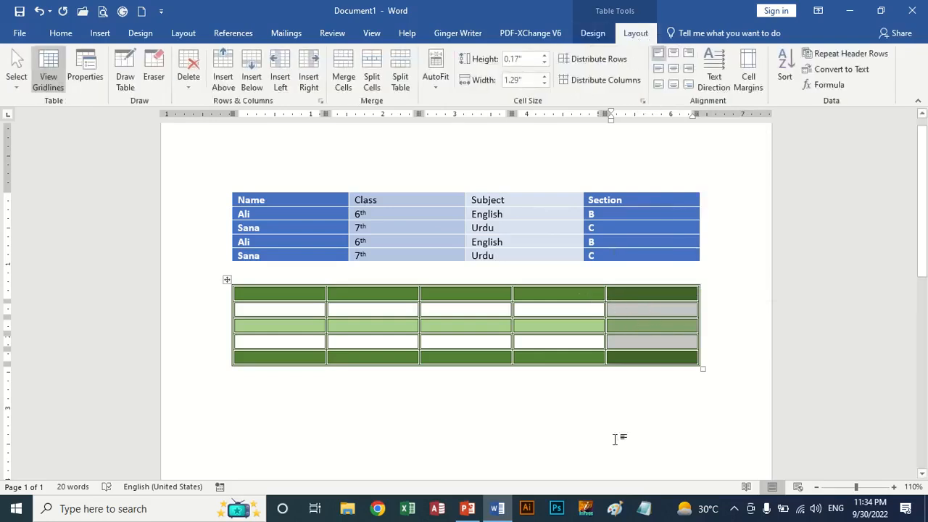
{"action": "left_click", "coordinate": [372, 82]}
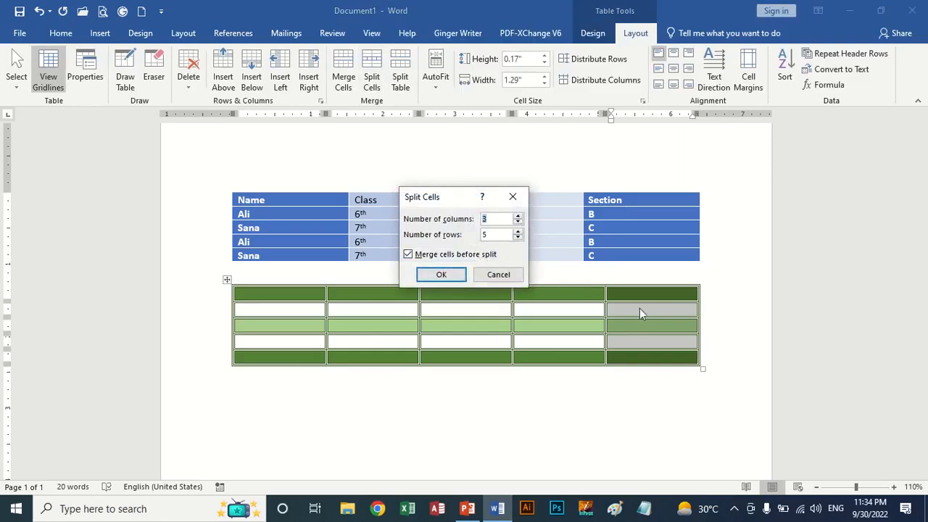
{"action": "left_click", "coordinate": [442, 275]}
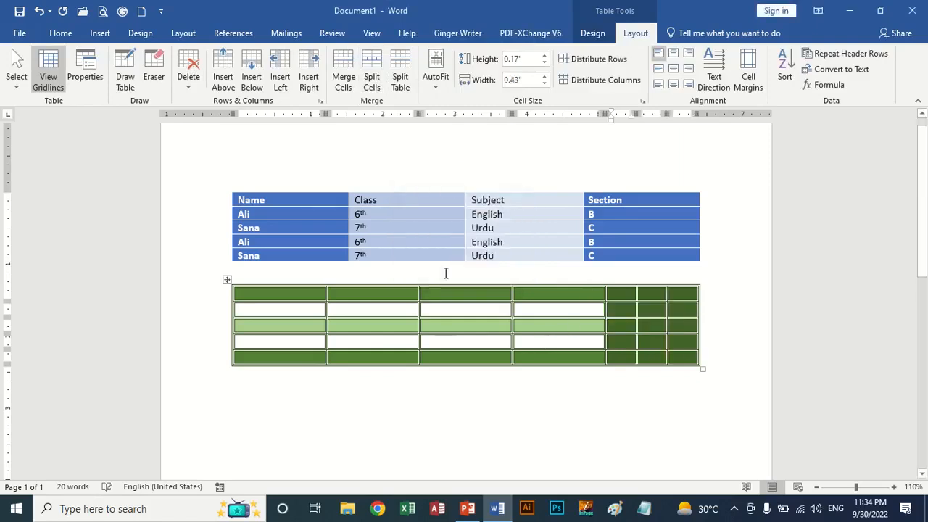
{"action": "left_click", "coordinate": [683, 331]}
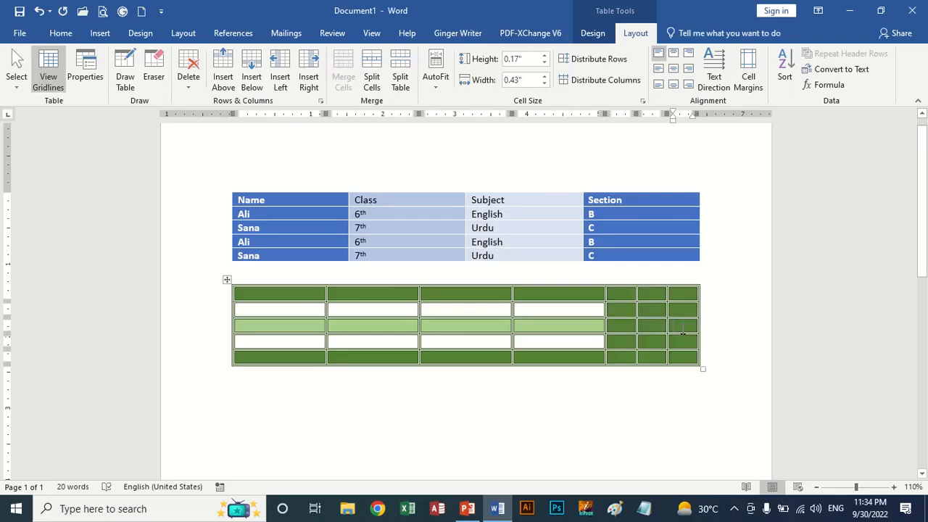
Merge the three narrow cells in the first row, and merge the first two narrow cells in the second row.
{"action": "left_click_drag", "start_coordinate": [684, 294], "coordinate": [621, 293]}
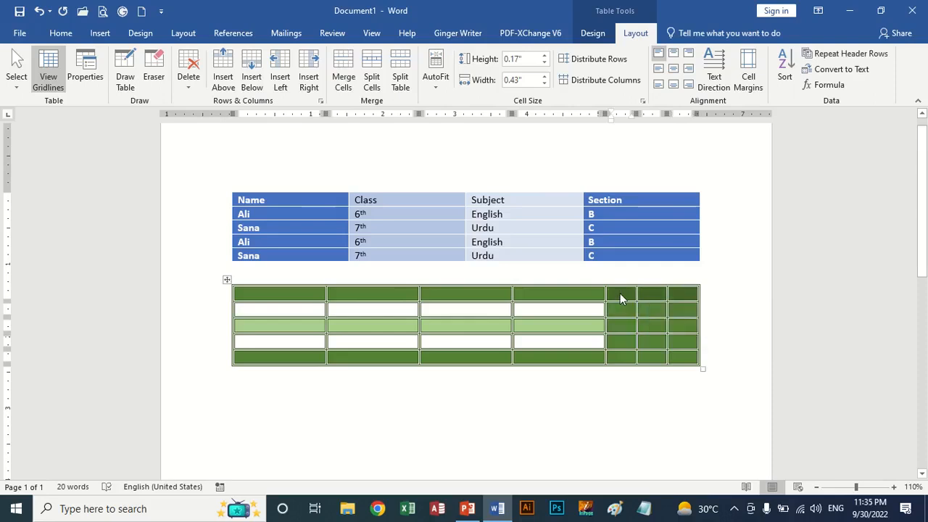
{"action": "right_click", "coordinate": [621, 293]}
{"action": "left_click", "coordinate": [664, 404]}
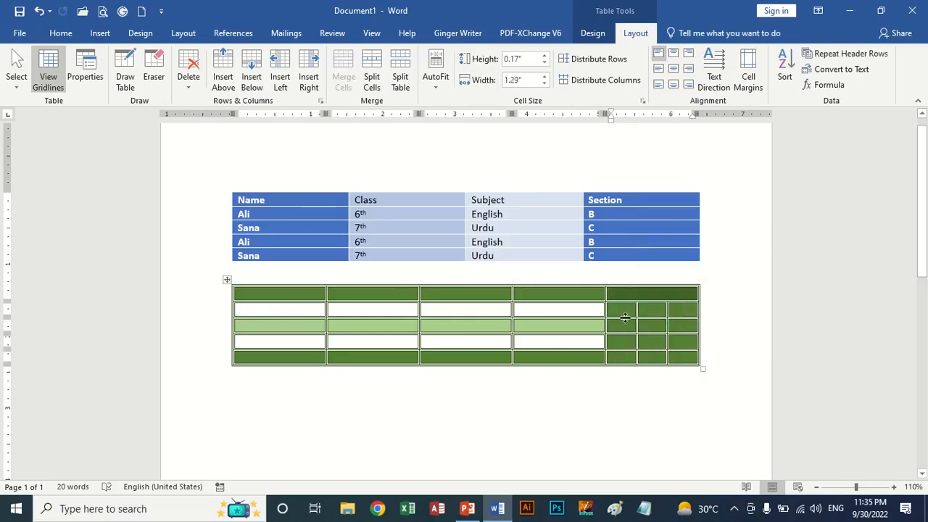
{"action": "left_click_drag", "start_coordinate": [625, 310], "coordinate": [644, 310]}
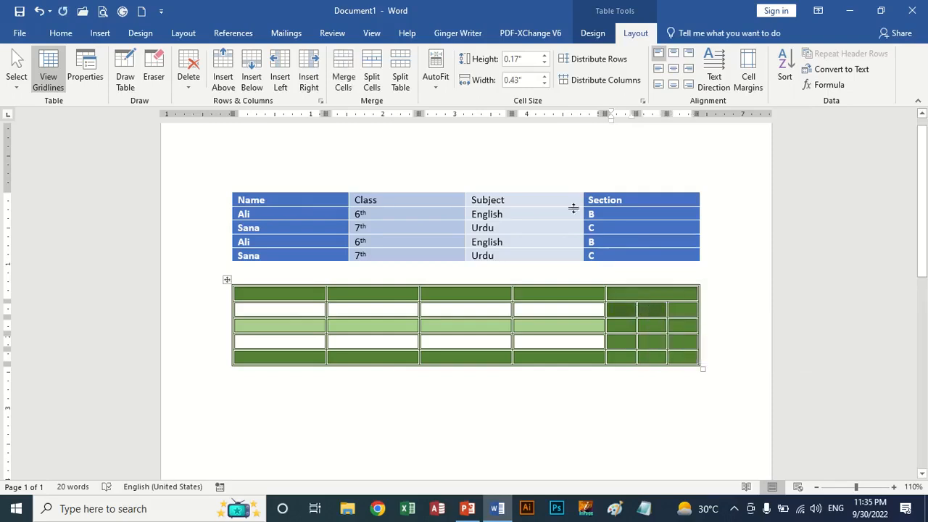
{"action": "left_click", "coordinate": [344, 82]}
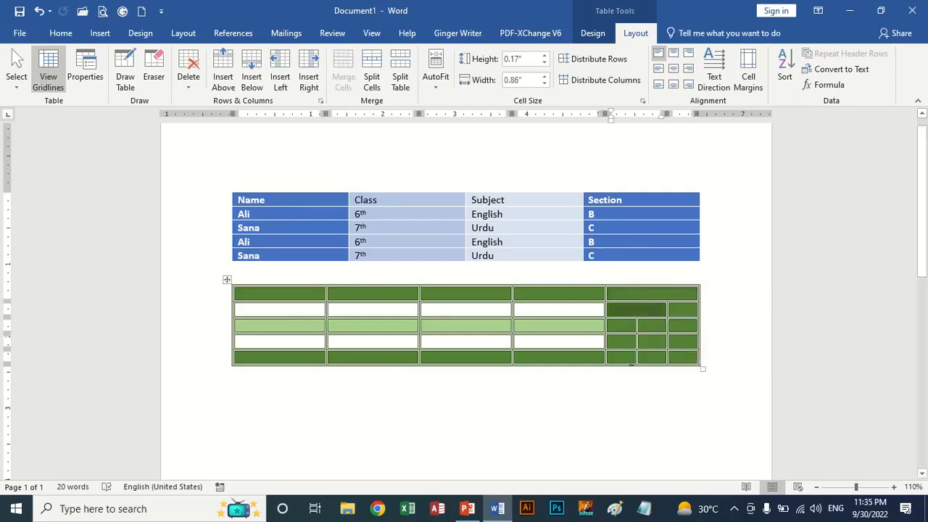
{"action": "left_click", "coordinate": [653, 347]}
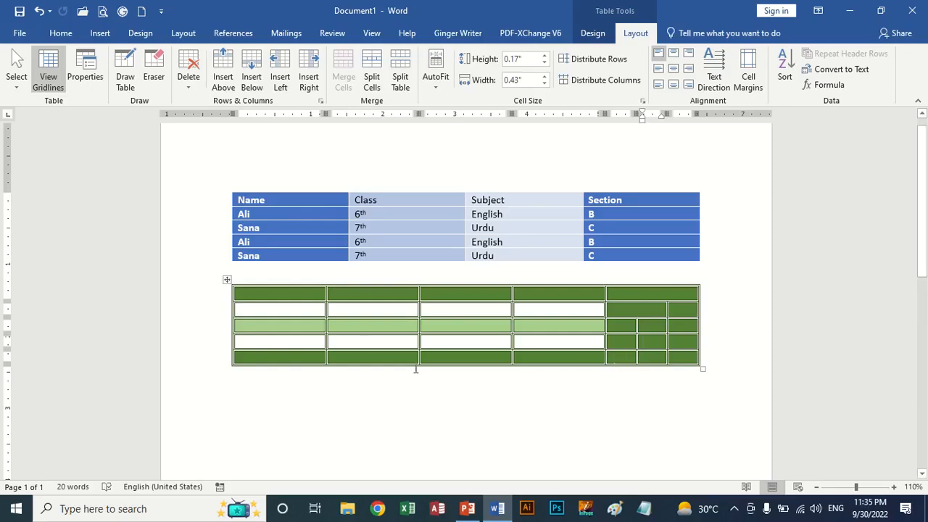
Split the first cell of the green table's second row into 1 column and 3 rows.
{"action": "left_click", "coordinate": [248, 310]}
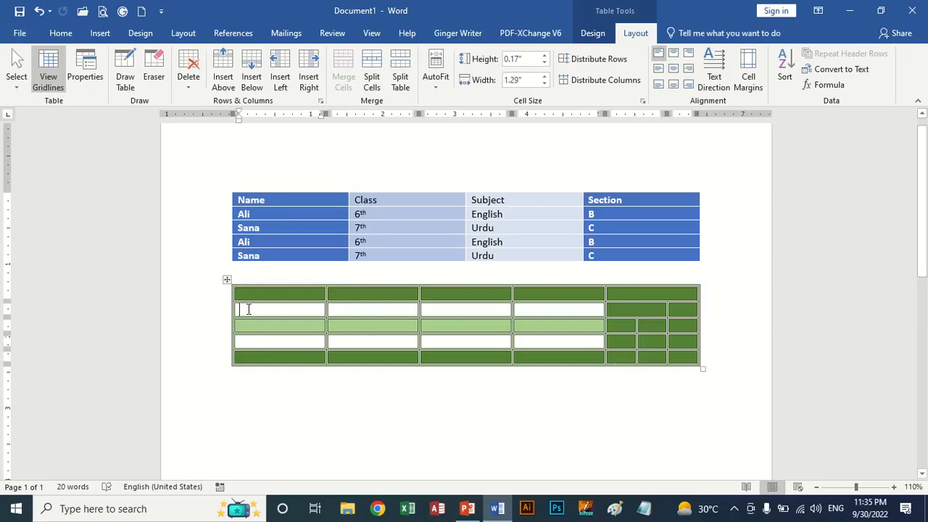
{"action": "left_click", "coordinate": [370, 81]}
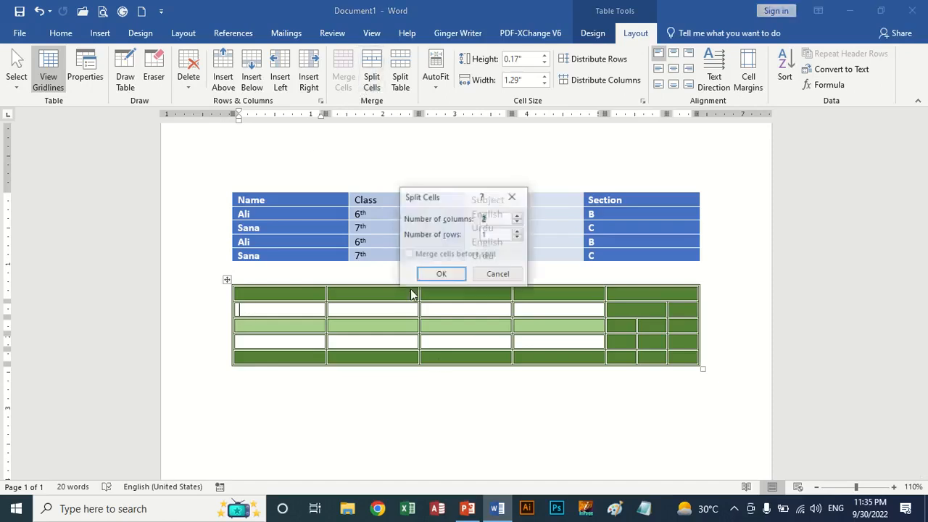
{"action": "left_click", "coordinate": [517, 222]}
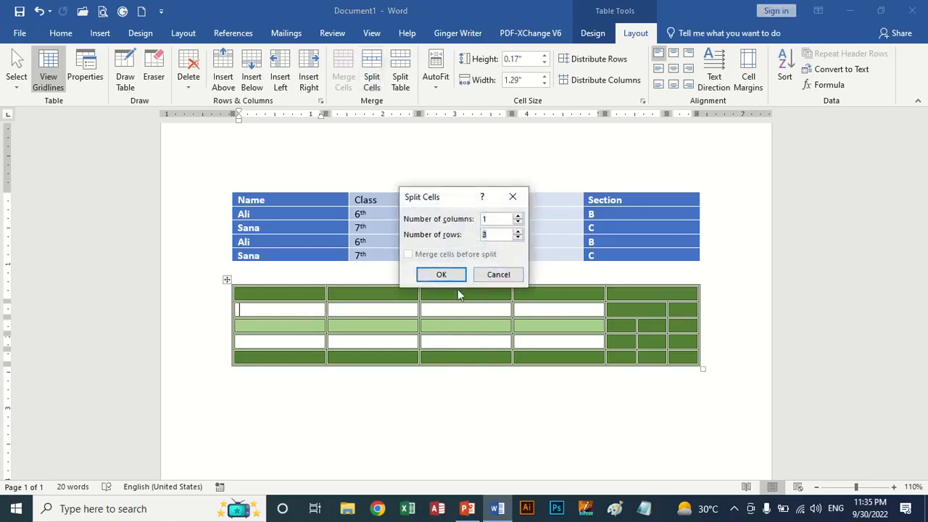
{"action": "left_click", "coordinate": [442, 275]}
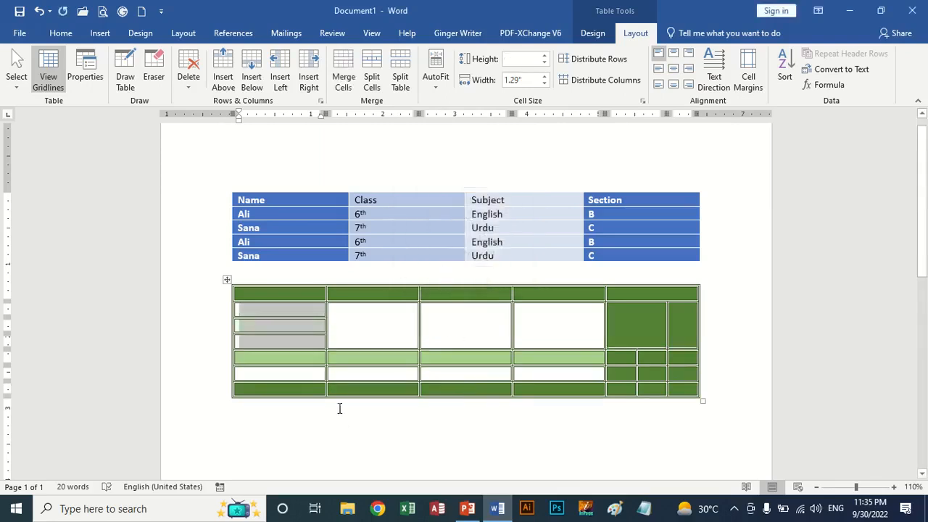
{"action": "left_click", "coordinate": [341, 359]}
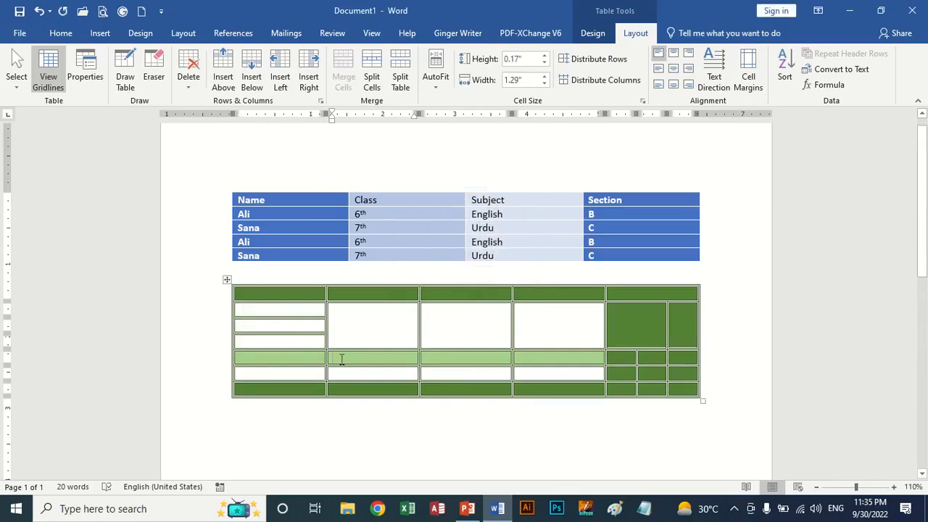
Split the four white cells below the light green row into 4 columns and 2 rows.
{"action": "left_click_drag", "start_coordinate": [316, 374], "coordinate": [534, 377]}
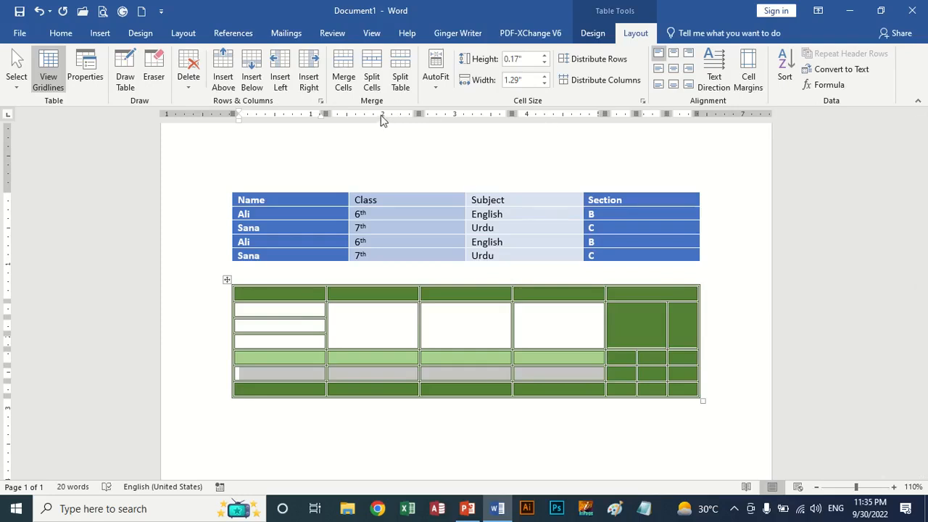
{"action": "left_click", "coordinate": [371, 81]}
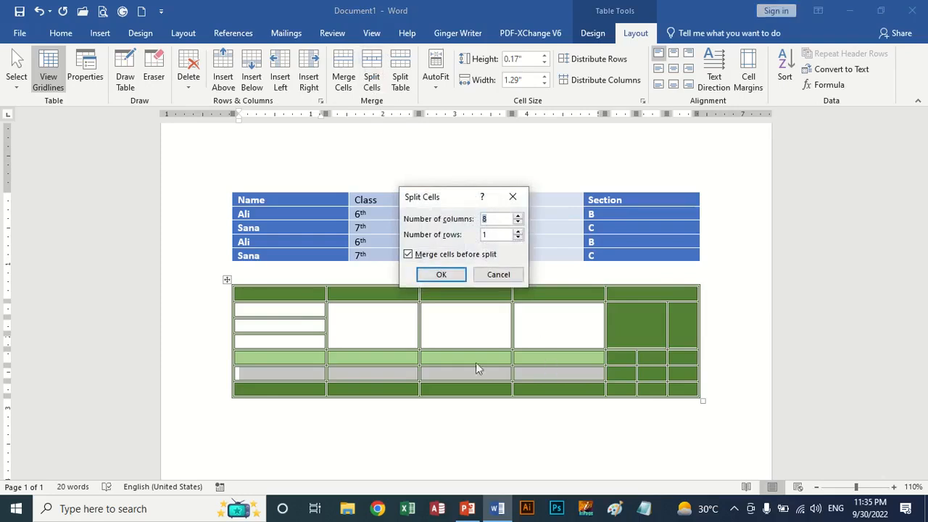
{"action": "left_click", "coordinate": [517, 231]}
{"action": "left_click", "coordinate": [442, 276]}
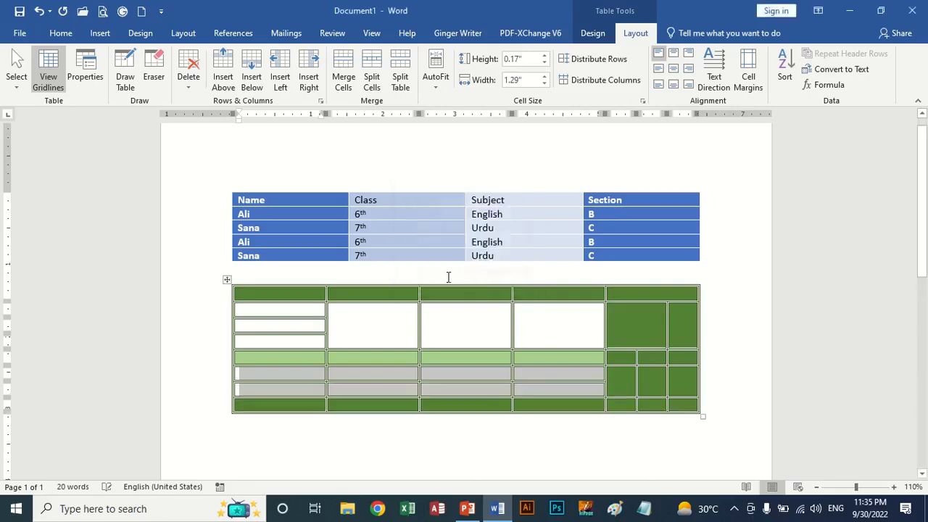
{"action": "left_click", "coordinate": [543, 391]}
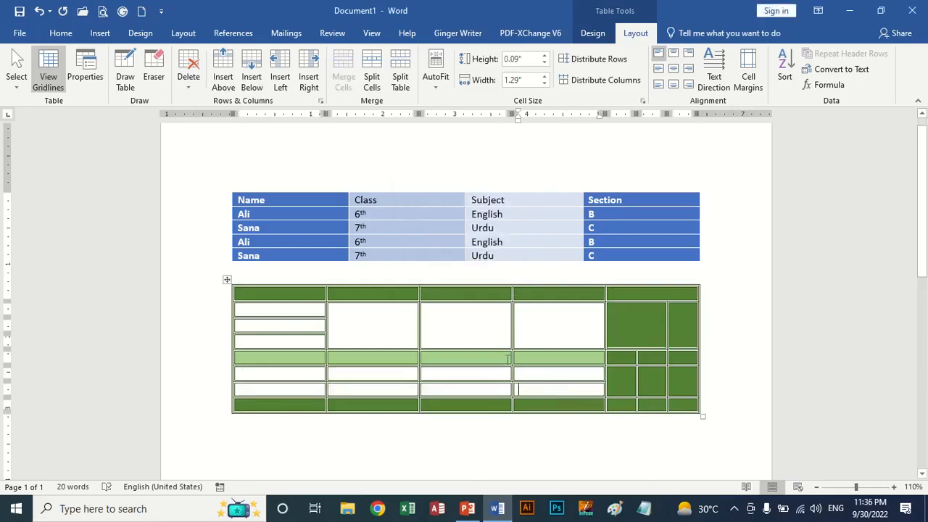
Merge the third and fourth cells of the light green row into one cell.
{"action": "left_click_drag", "start_coordinate": [506, 358], "coordinate": [535, 365]}
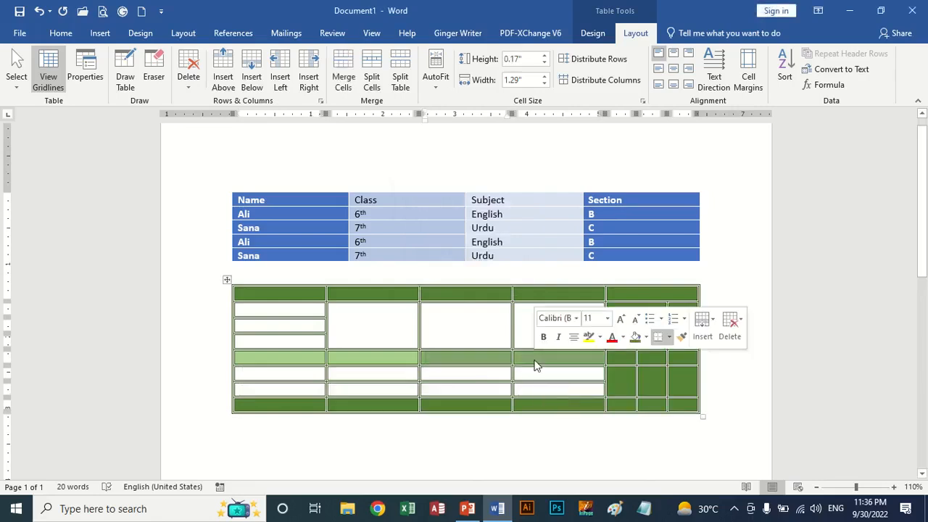
{"action": "left_click", "coordinate": [344, 81]}
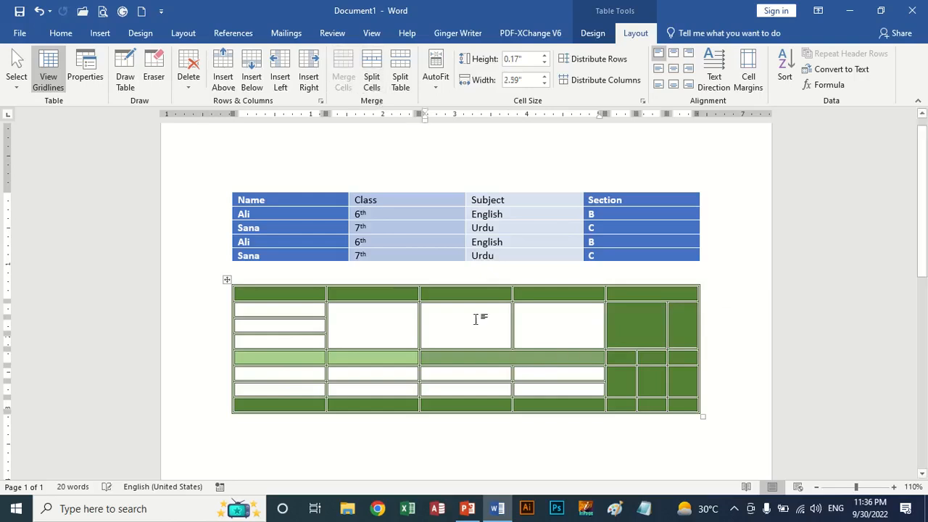
{"action": "left_click", "coordinate": [537, 372]}
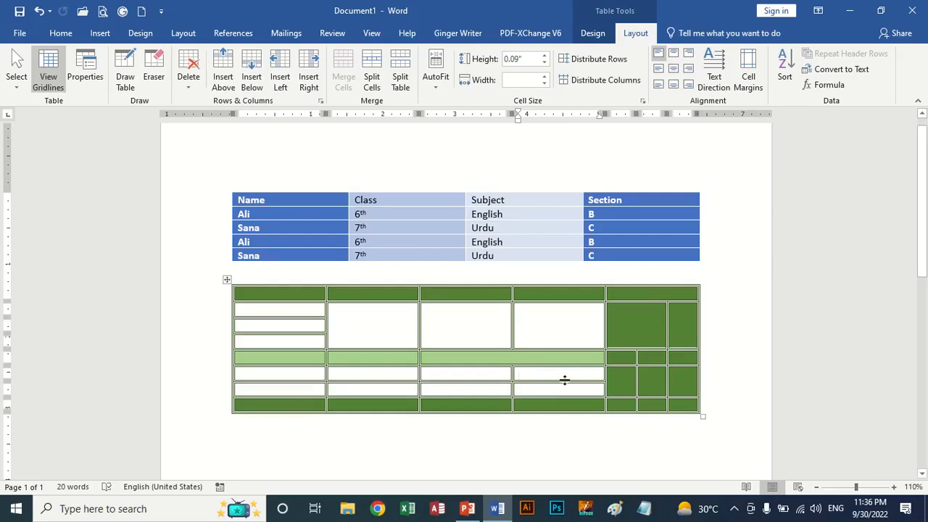
Draw two vertical borders through the second column of the green table, spanning the header row and the tall white cell.
{"action": "left_click", "coordinate": [127, 79]}
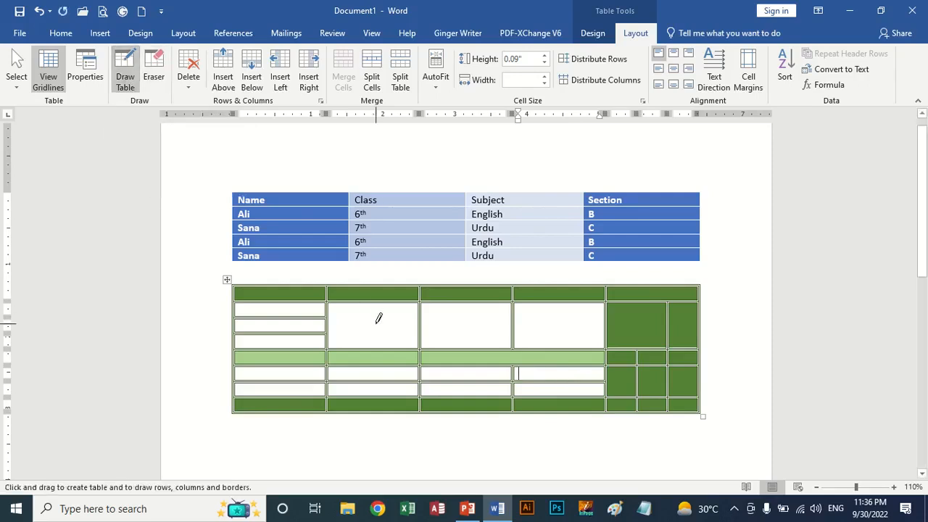
{"action": "left_click_drag", "start_coordinate": [352, 286], "coordinate": [354, 342]}
{"action": "left_click_drag", "start_coordinate": [386, 285], "coordinate": [384, 348]}
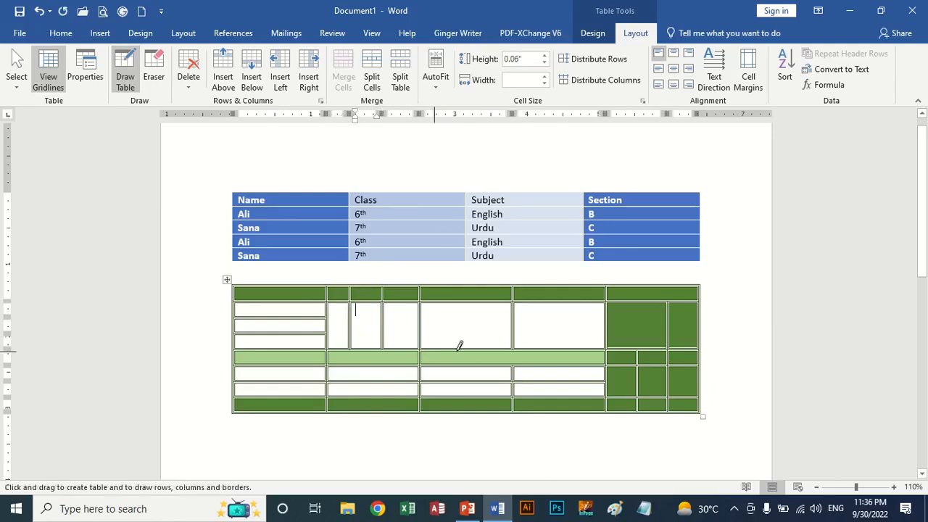
Set the table border pen to a single solid line in orange.
{"action": "left_click", "coordinate": [592, 33]}
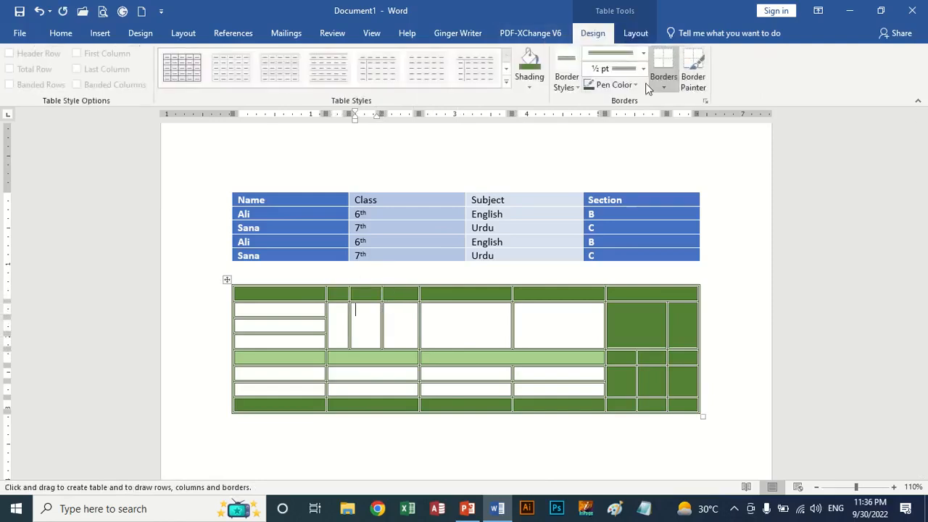
{"action": "left_click", "coordinate": [642, 53]}
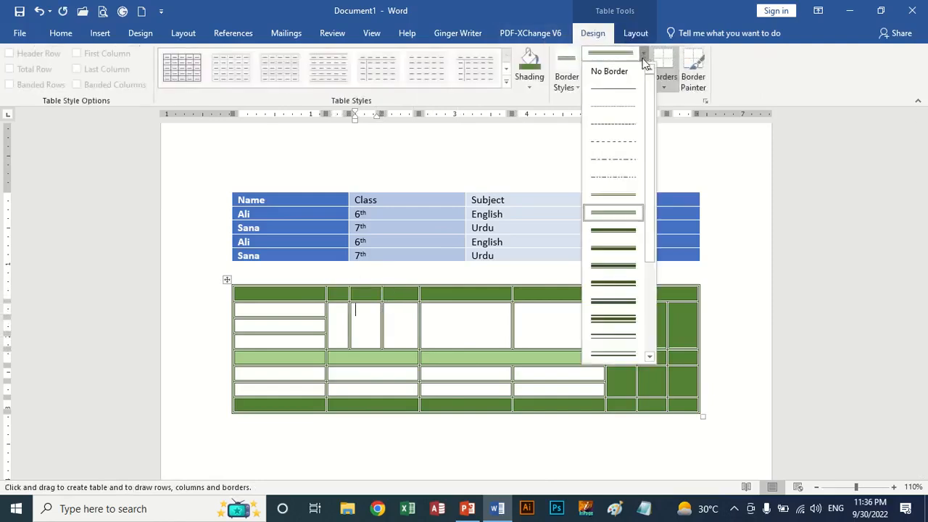
{"action": "left_click", "coordinate": [612, 89]}
{"action": "left_click", "coordinate": [636, 84]}
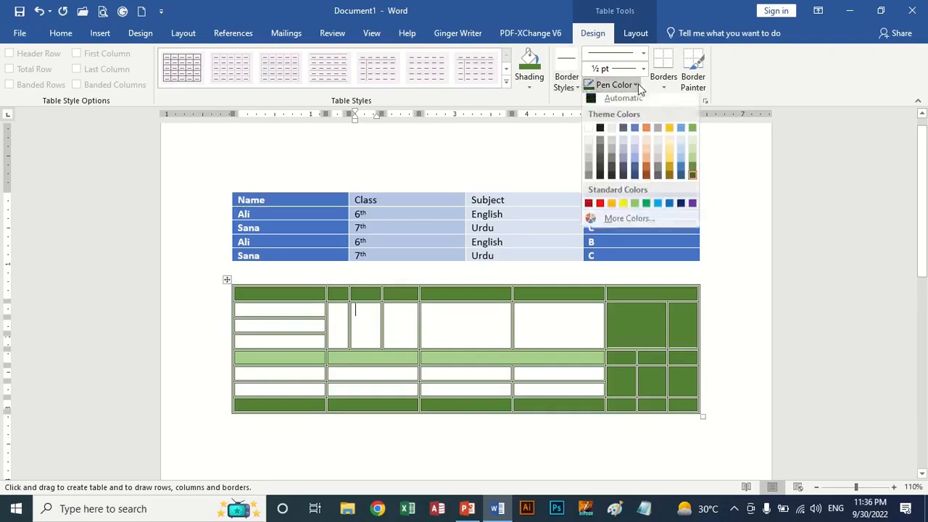
{"action": "left_click", "coordinate": [646, 134]}
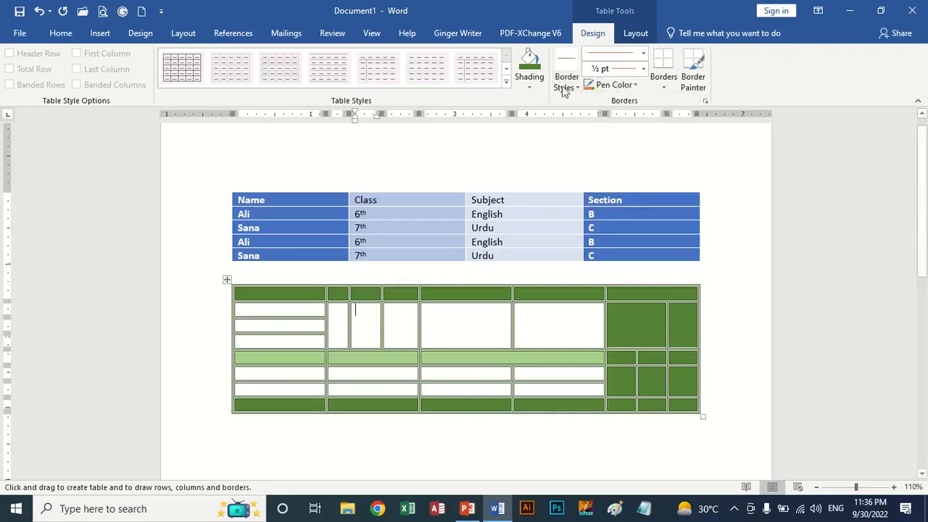
Draw two vertical borders through the green table's third column, one down through the light green row and one down to the table's bottom.
{"action": "left_click", "coordinate": [635, 34]}
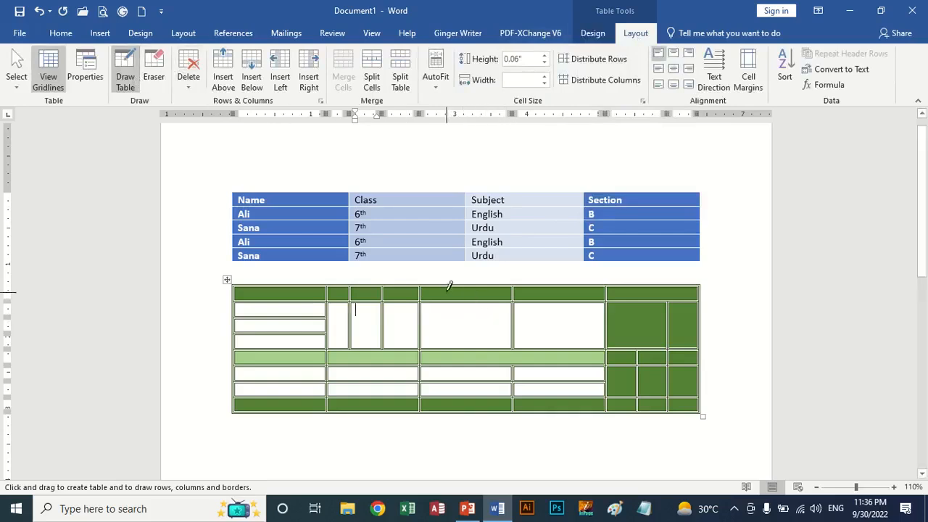
{"action": "left_click_drag", "start_coordinate": [449, 284], "coordinate": [445, 362]}
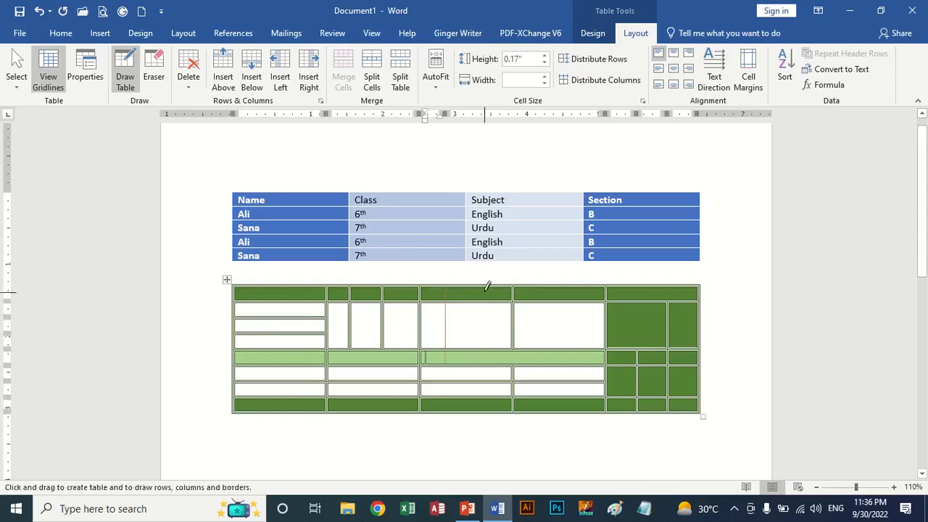
{"action": "left_click_drag", "start_coordinate": [486, 285], "coordinate": [482, 410]}
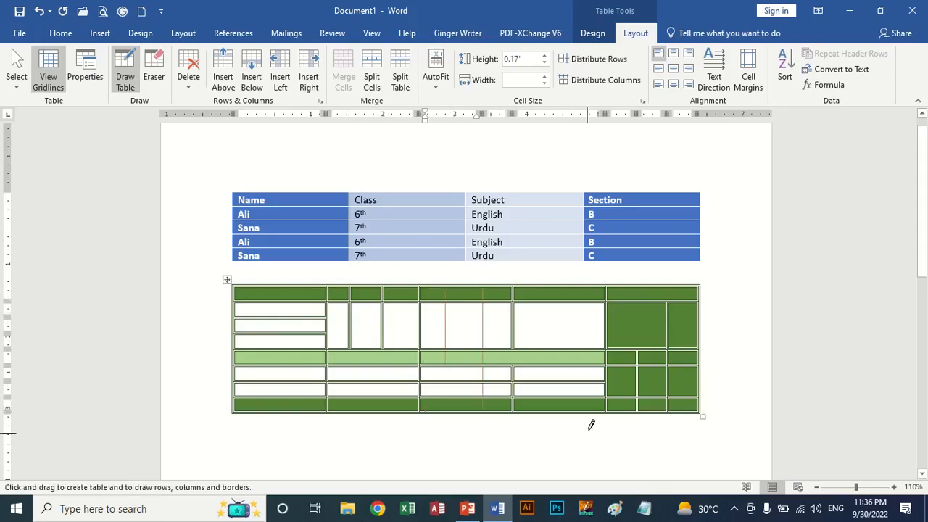
Draw two horizontal borders across the tall white cells from the second through the fourth column, and finish table drawing.
{"action": "mouse_move", "coordinate": [332, 318]}
{"action": "left_mouse_down"}
{"action": "mouse_move", "coordinate": [564, 323]}
{"action": "mouse_move", "coordinate": [601, 313]}
{"action": "left_mouse_up"}
{"action": "left_click_drag", "start_coordinate": [327, 327], "coordinate": [586, 333]}
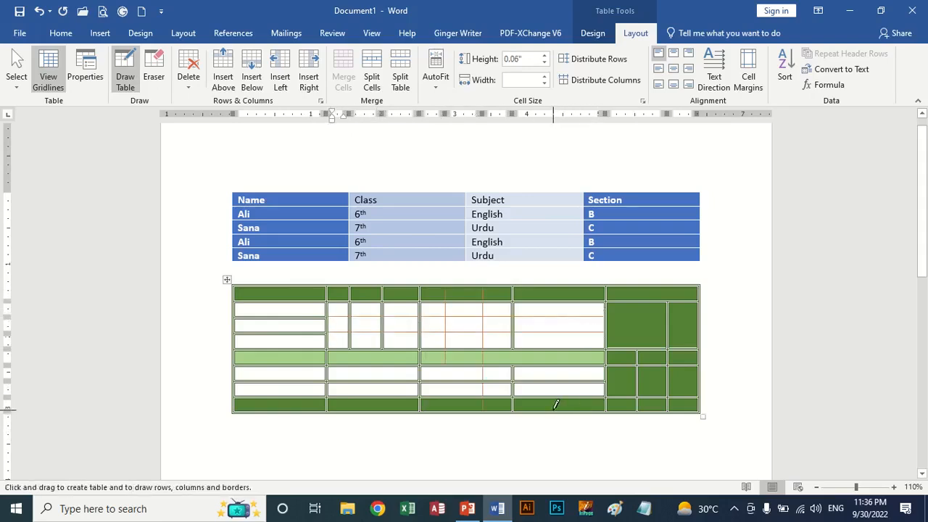
{"action": "left_click", "coordinate": [124, 76]}
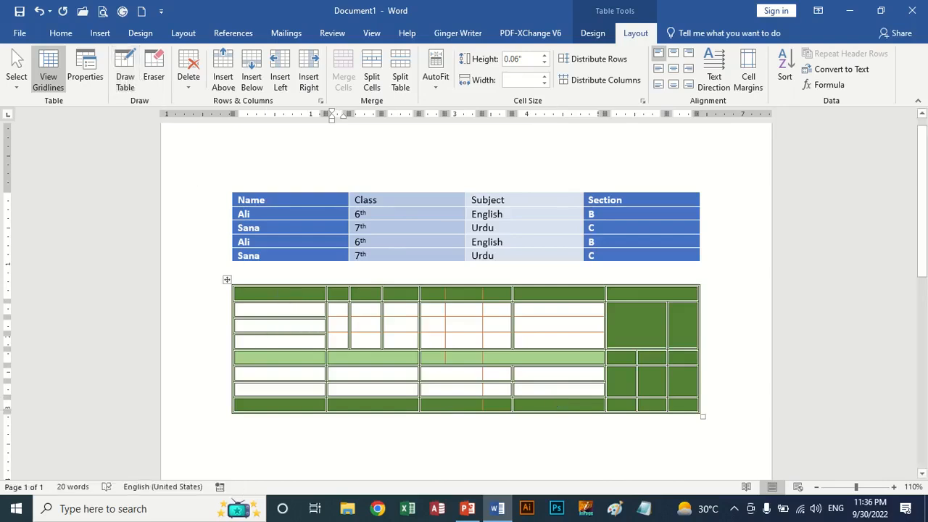
Erase the vertical borders between the first cells of the header row and of the upper white rows in the green table.
{"action": "left_click", "coordinate": [154, 76]}
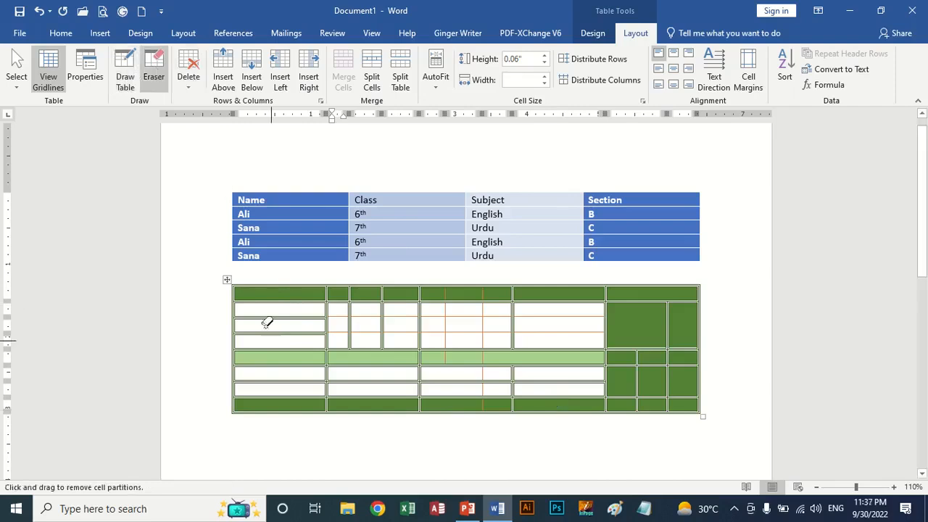
{"action": "left_click_drag", "start_coordinate": [323, 294], "coordinate": [388, 296]}
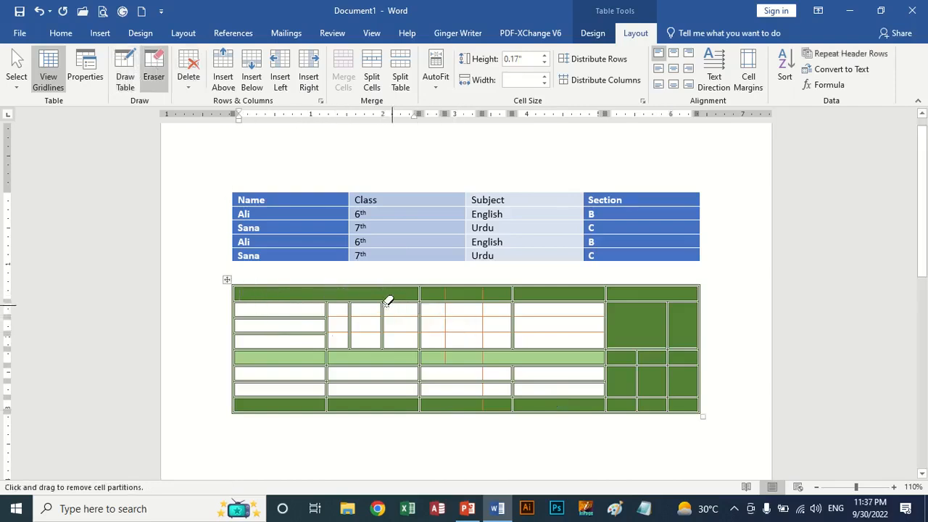
{"action": "left_click_drag", "start_coordinate": [327, 304], "coordinate": [429, 314]}
Erase the horizontal borders down the green table's first column from top to bottom, and hide the table gridlines.
{"action": "left_click_drag", "start_coordinate": [297, 282], "coordinate": [297, 422]}
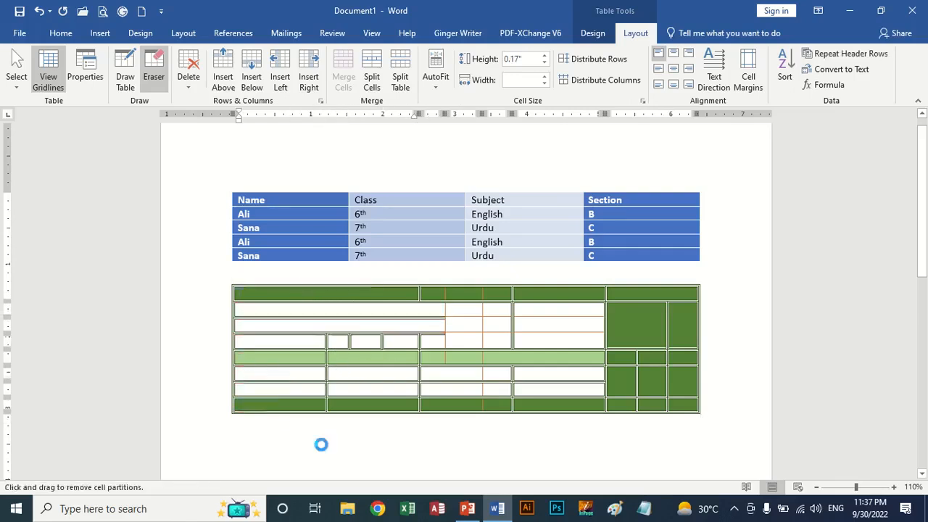
{"action": "left_click", "coordinate": [250, 312]}
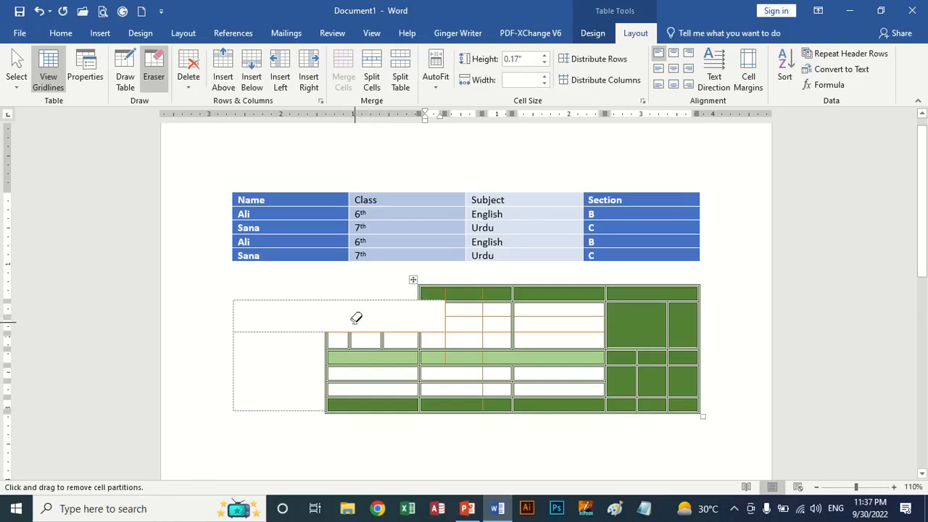
{"action": "left_click", "coordinate": [48, 76]}
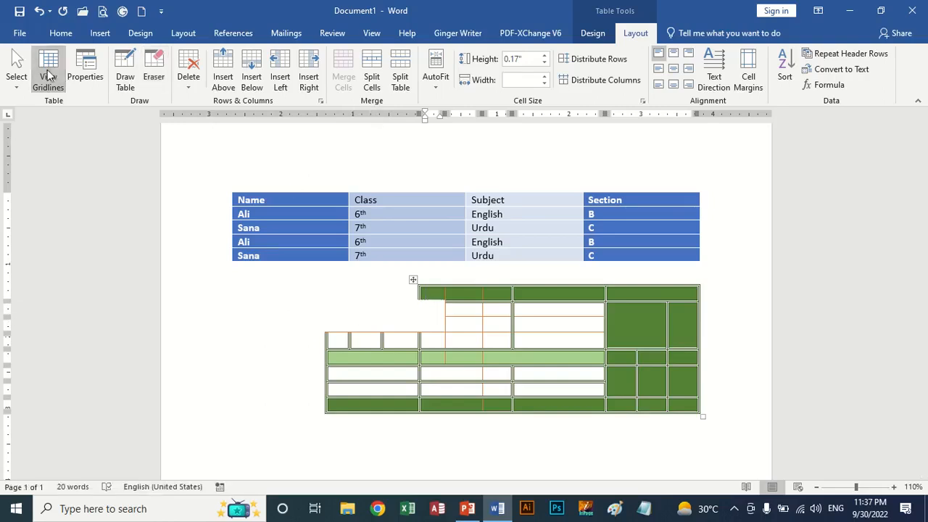